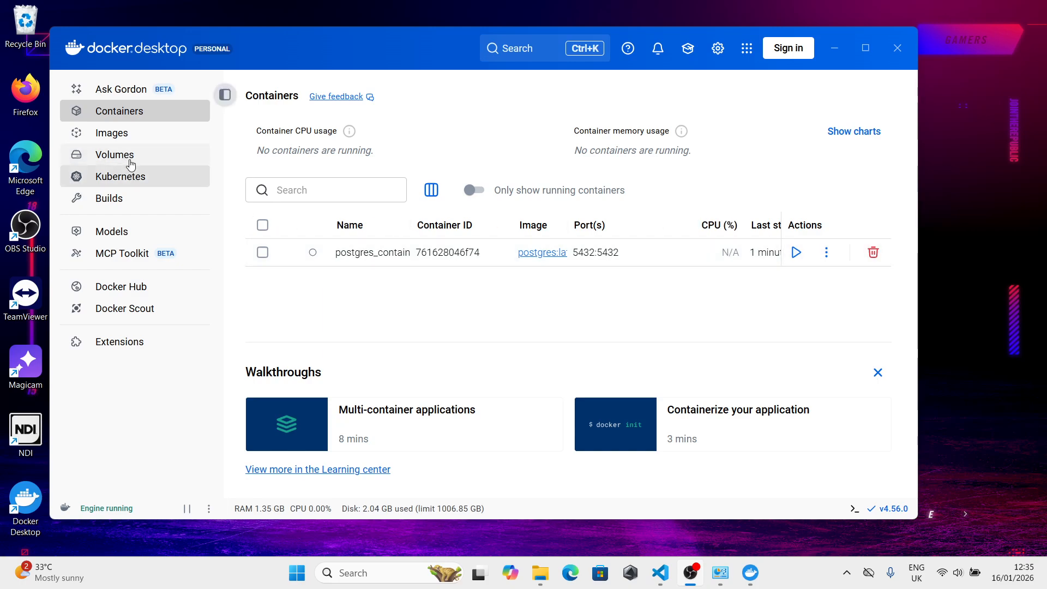
# - Search Docker Hub for postgres and open the official postgres image page
pyautogui.click(131, 288)
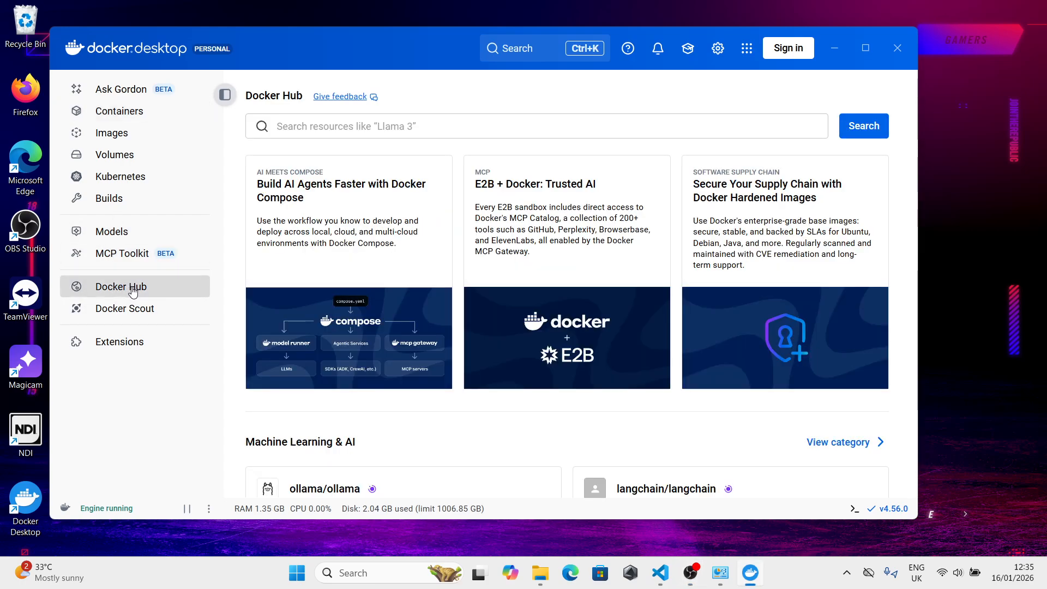
pyautogui.click(320, 134)
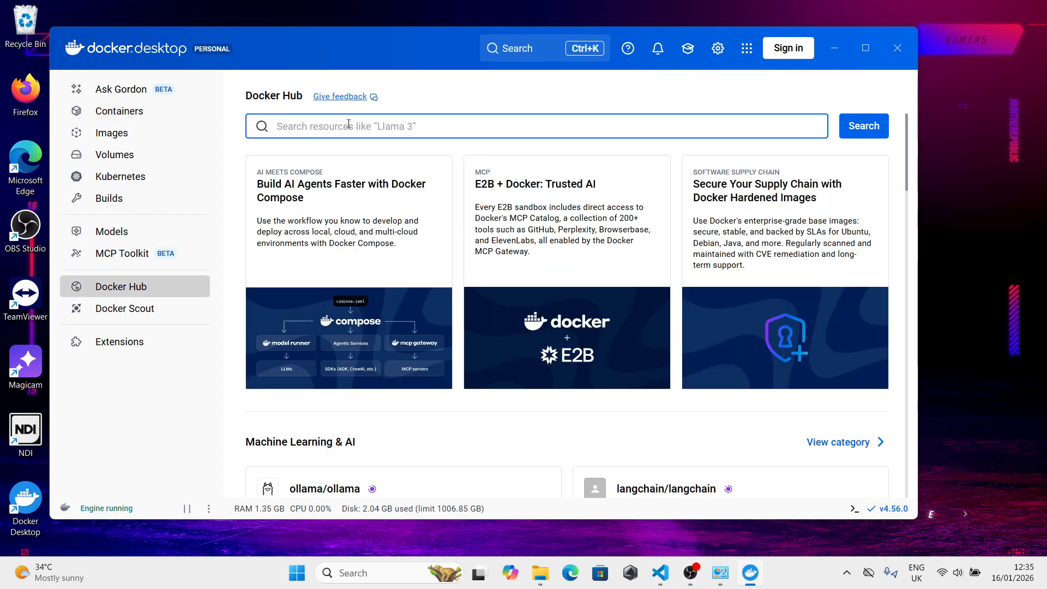
pyautogui.write('postgres')
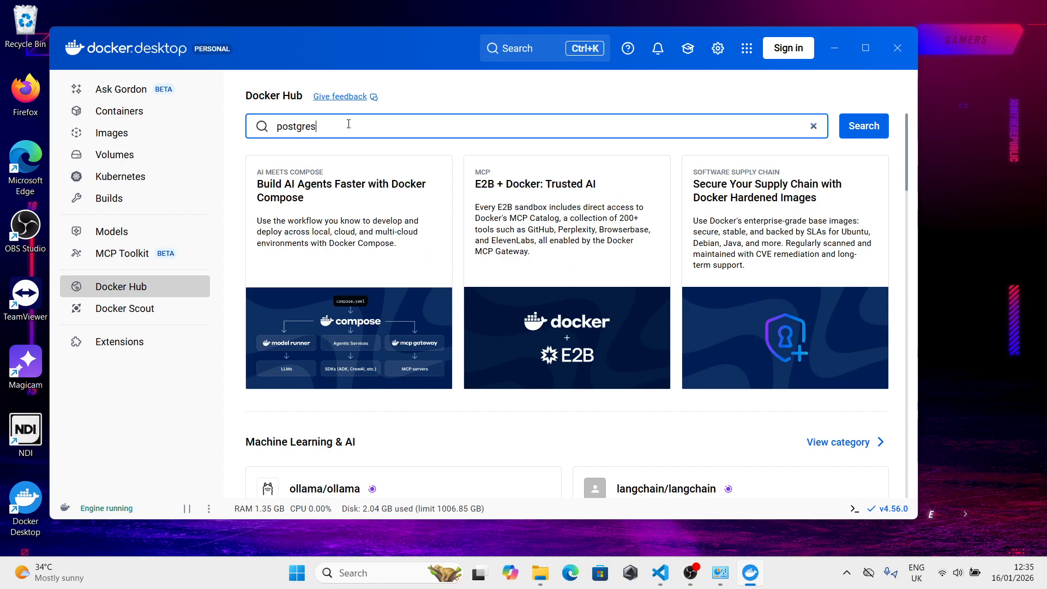
pyautogui.click(851, 128)
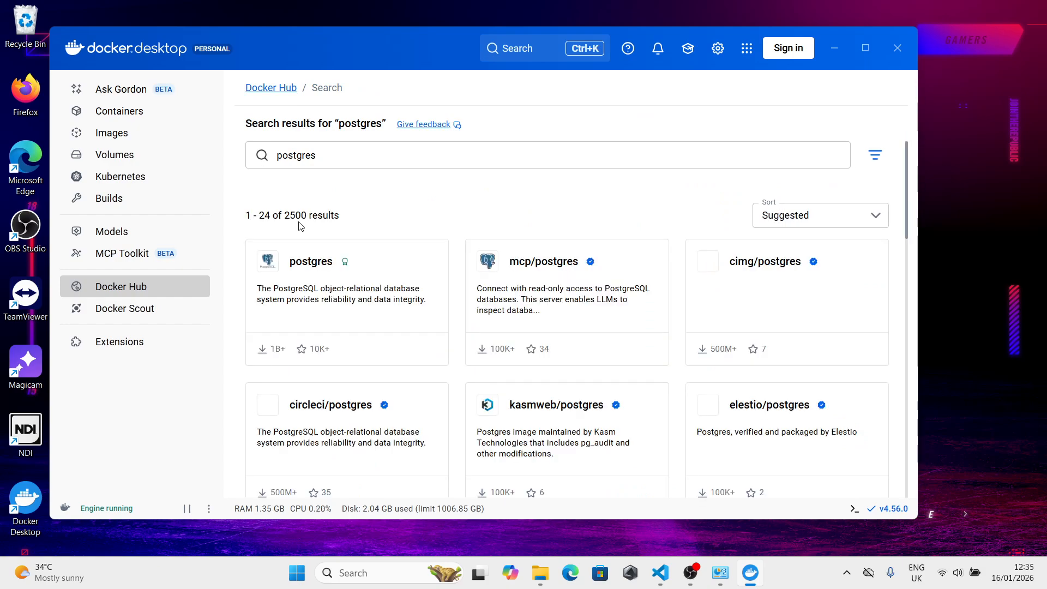
pyautogui.click(324, 297)
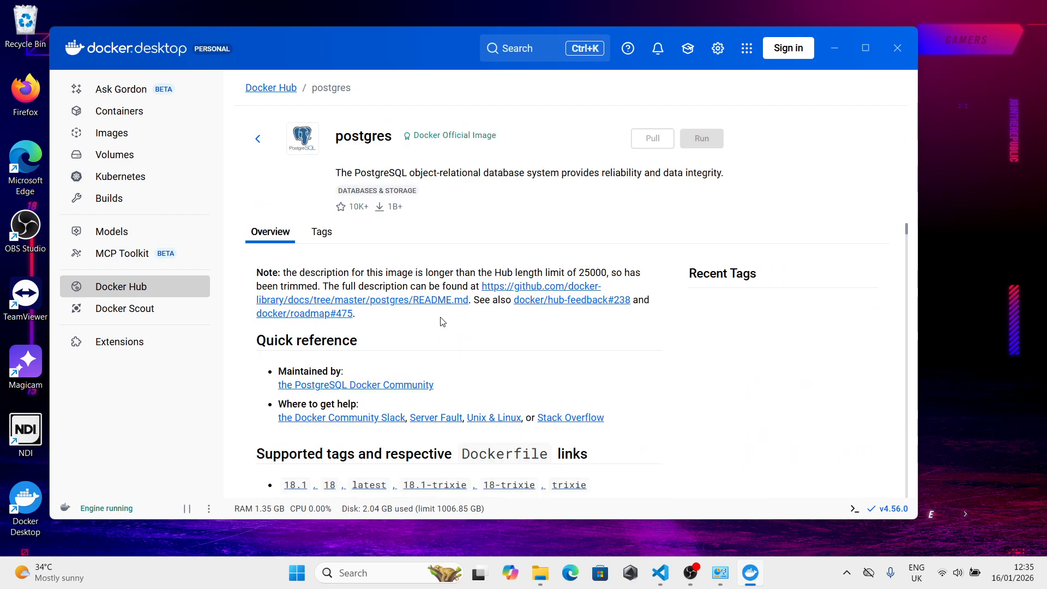
# - Read through the postgres image overview to the example command for starting a postgres instance
pyautogui.scroll(-6, 360, 331)
pyautogui.scroll(6, 362, 344)
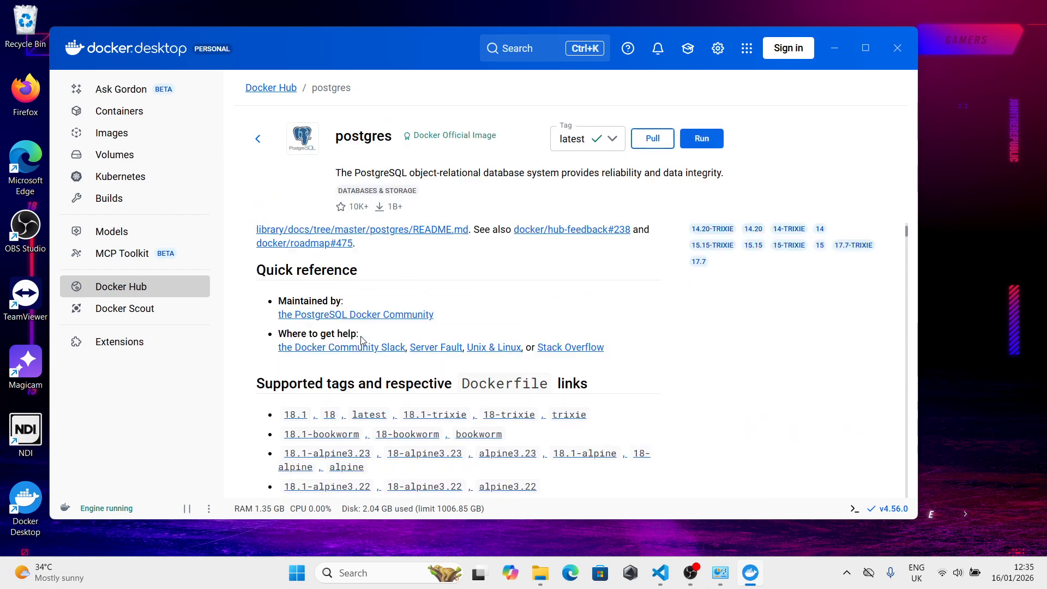
pyautogui.scroll(-10, 371, 315)
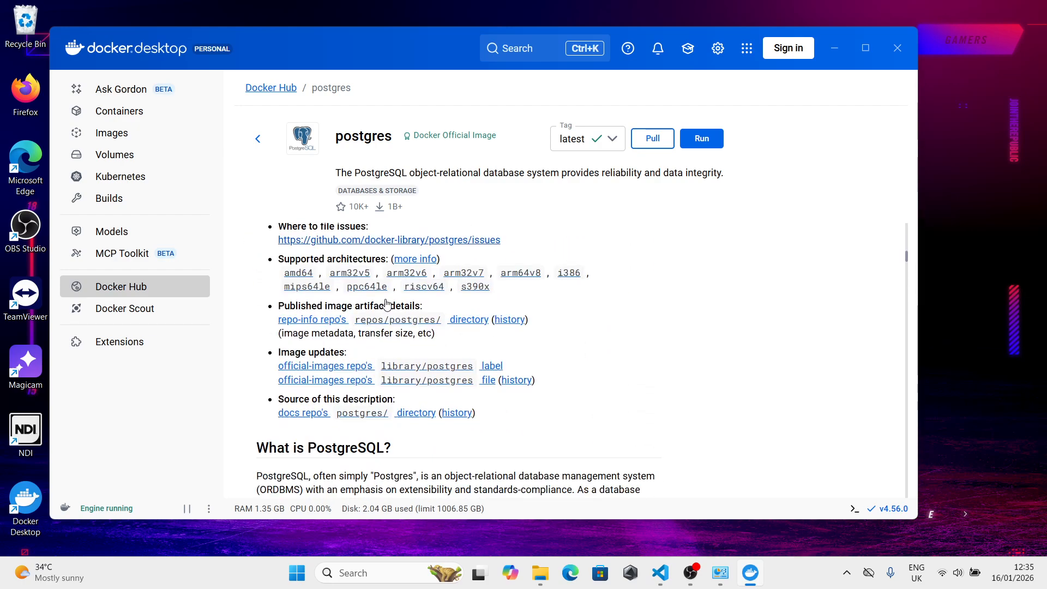
pyautogui.scroll(-5, 380, 323)
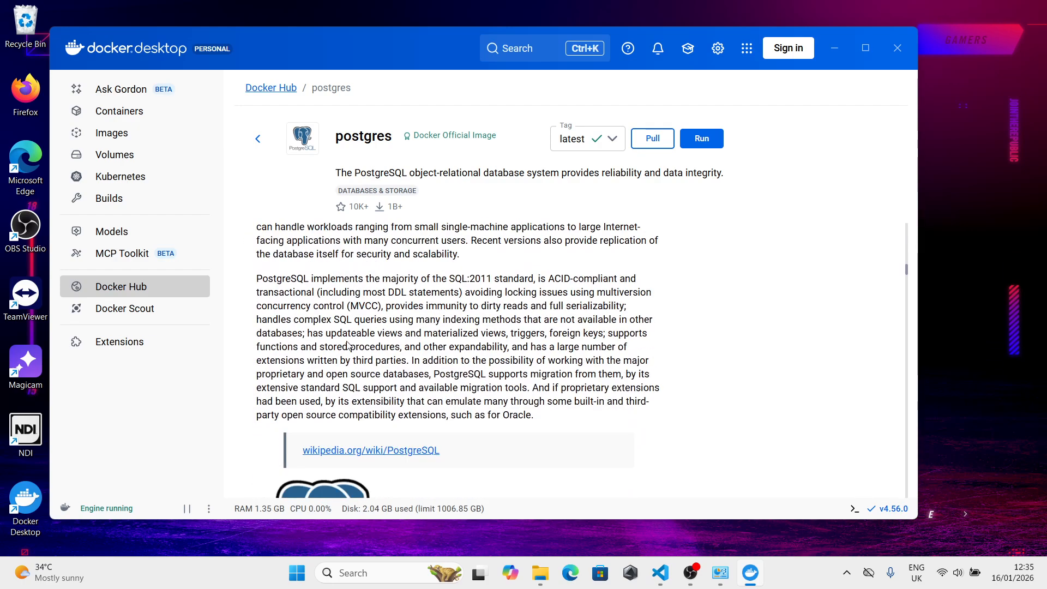
pyautogui.scroll(2, 346, 345)
pyautogui.scroll(-10, 346, 344)
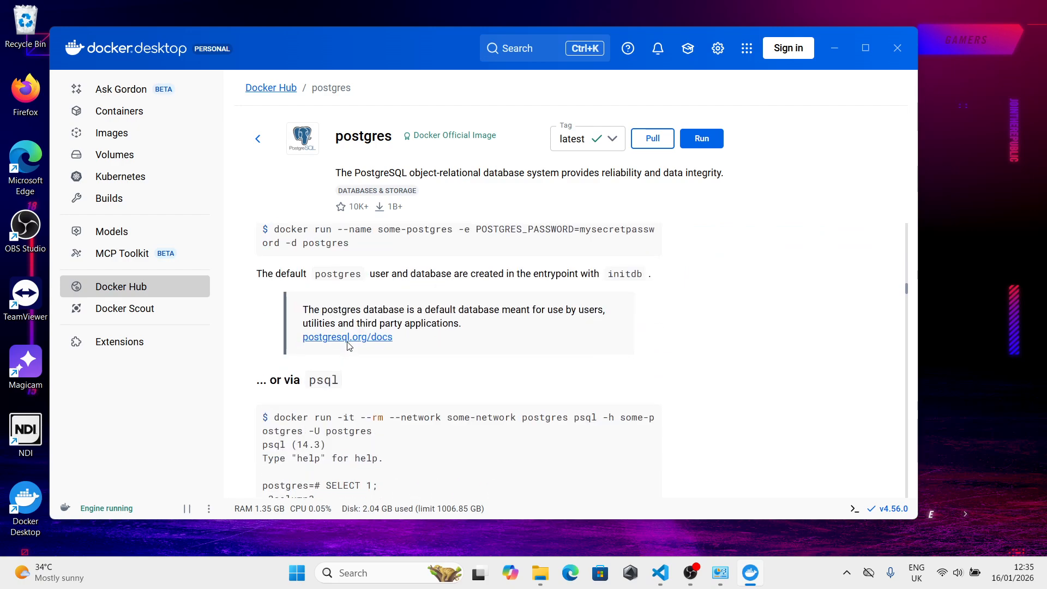
pyautogui.scroll(2, 324, 321)
pyautogui.scroll(-2, 324, 322)
pyautogui.scroll(1, 305, 314)
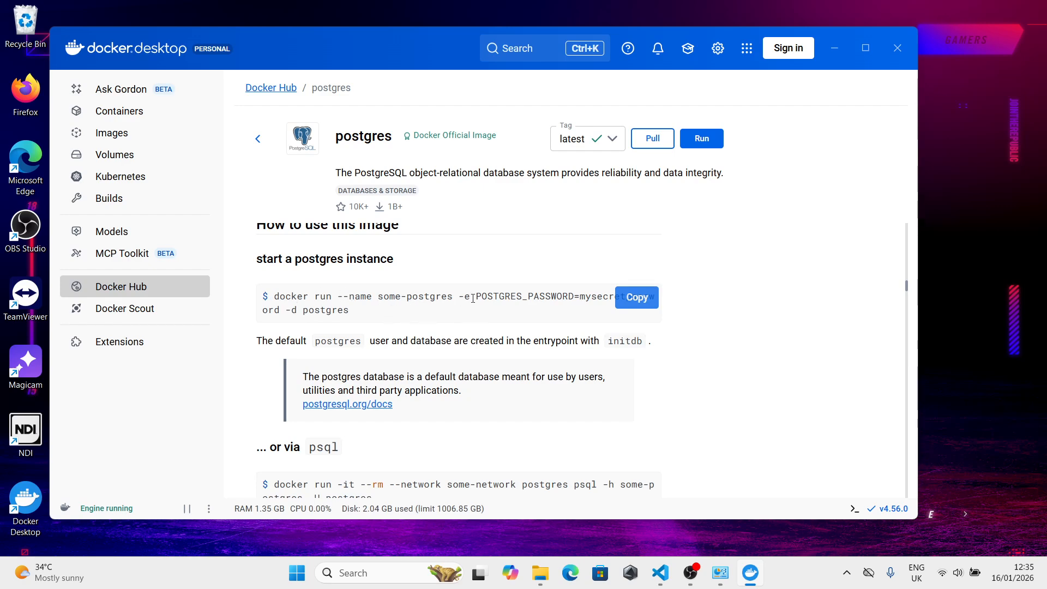
# - Examine the container name and password value in the example docker run command
pyautogui.moveTo(476, 294); pyautogui.dragTo(617, 284)
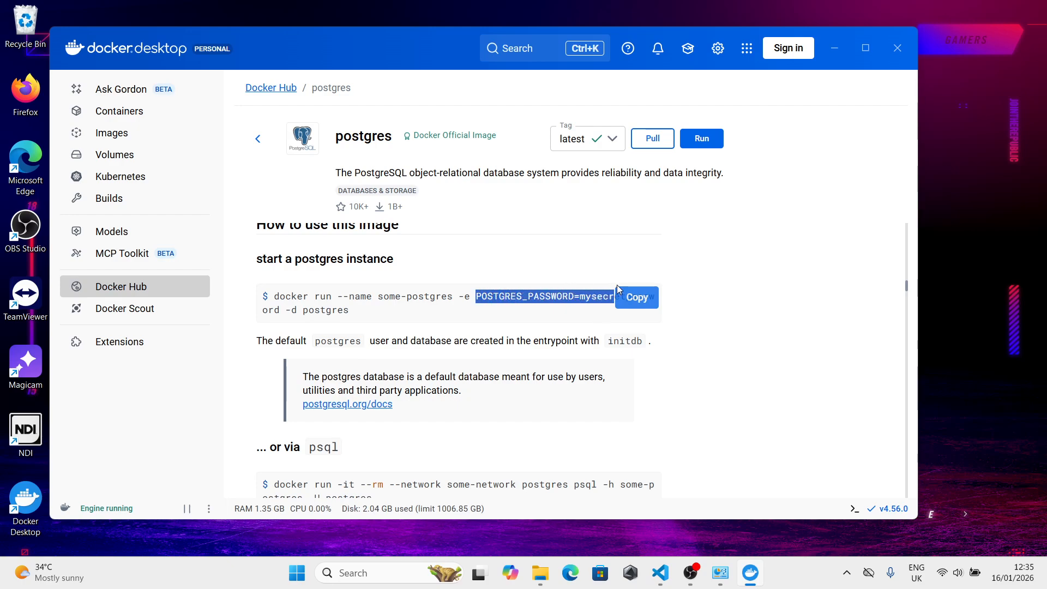
pyautogui.click(654, 311)
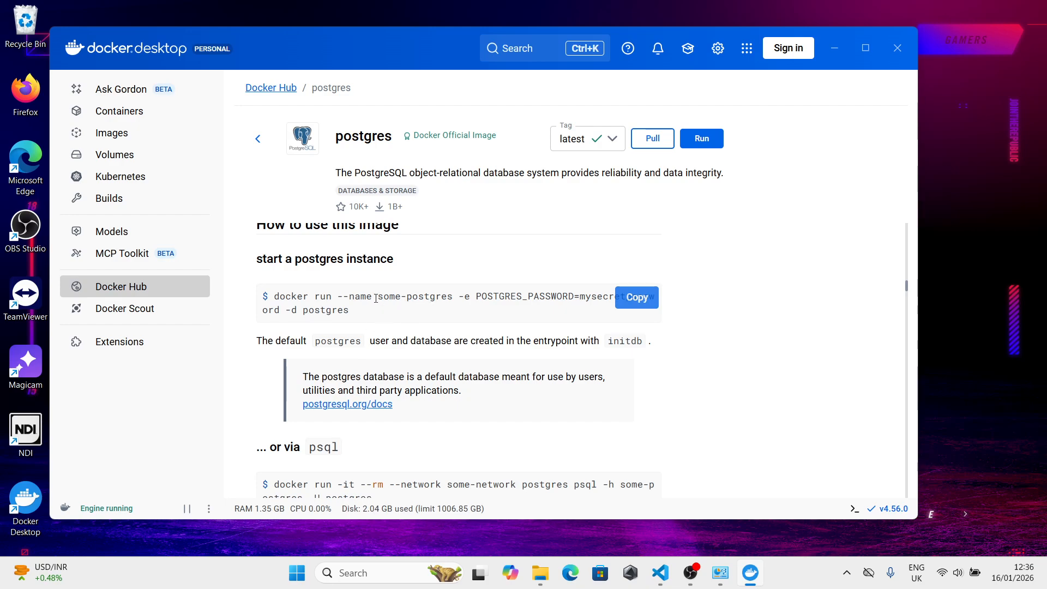
pyautogui.moveTo(380, 298); pyautogui.dragTo(456, 290)
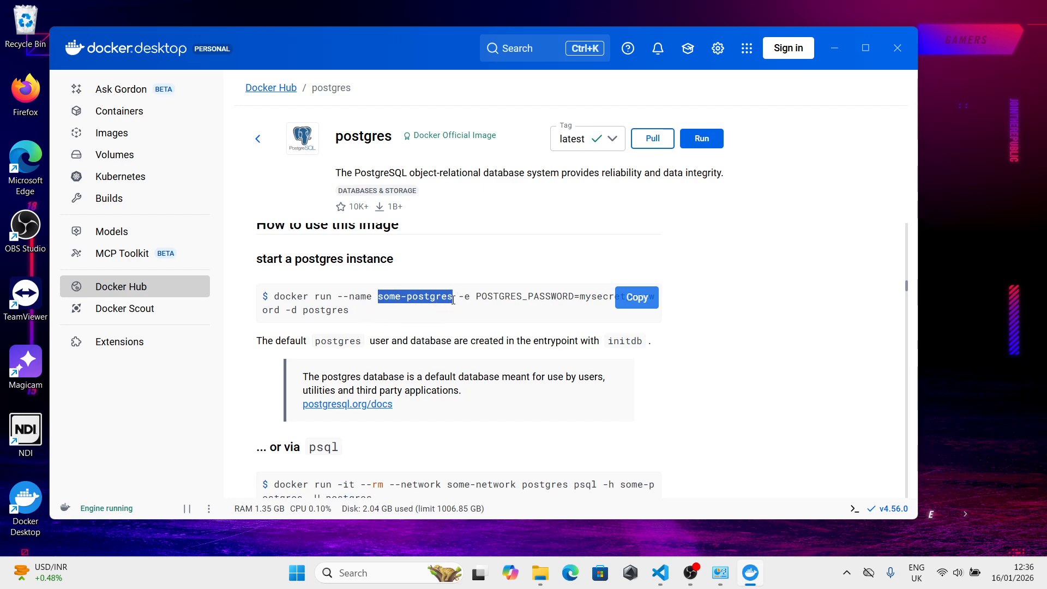
pyautogui.moveTo(454, 299); pyautogui.dragTo(383, 297)
pyautogui.click(473, 295)
pyautogui.moveTo(476, 297); pyautogui.dragTo(636, 301)
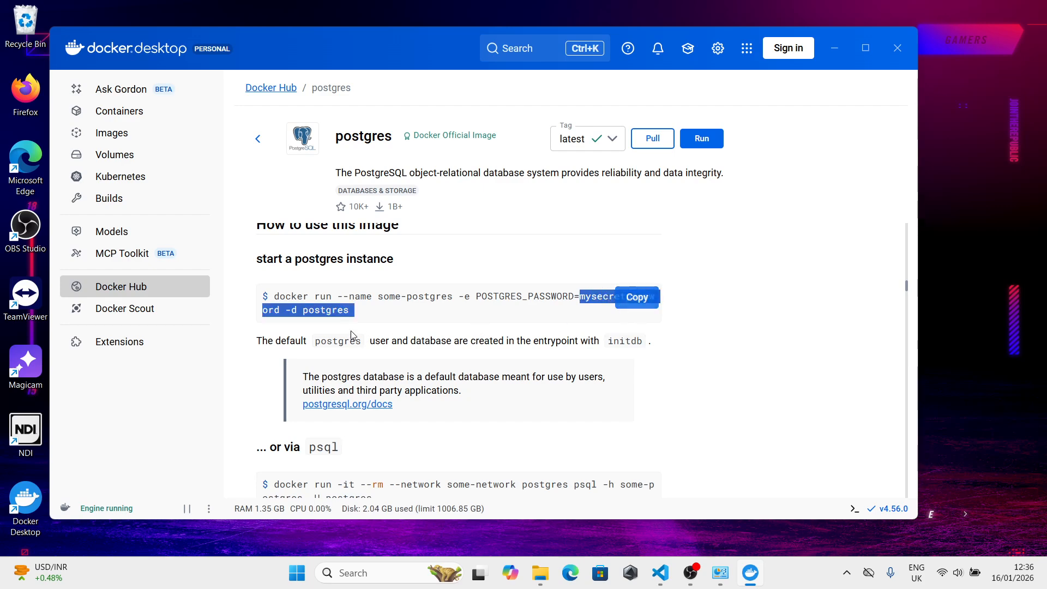
pyautogui.click(299, 323)
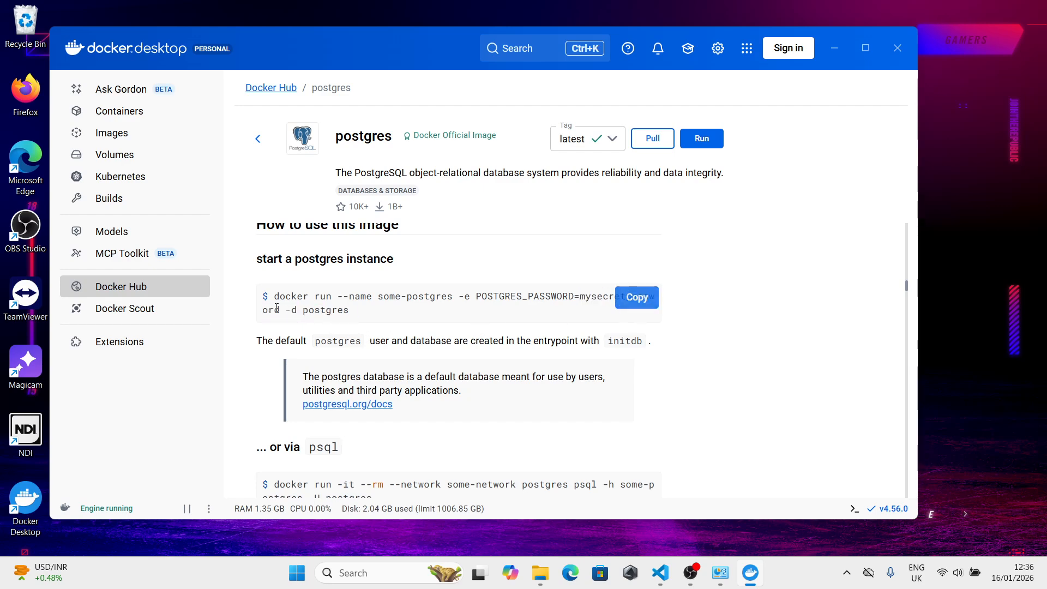
pyautogui.moveTo(279, 309); pyautogui.dragTo(579, 297)
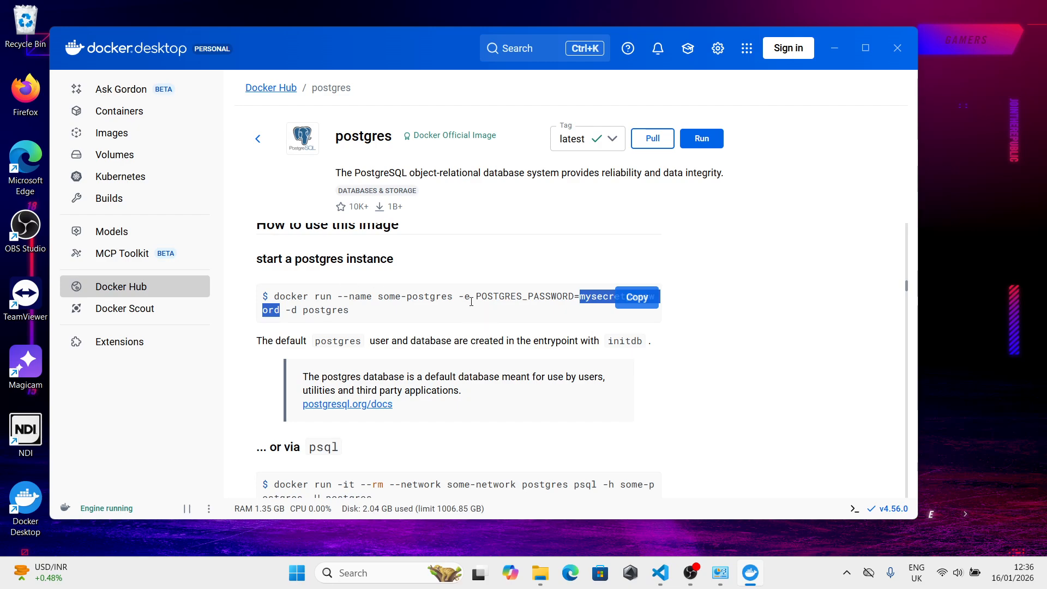
# - Examine how the -e option assigns the POSTGRES_PASSWORD environment variable in the docker run example
pyautogui.moveTo(476, 294); pyautogui.dragTo(573, 295)
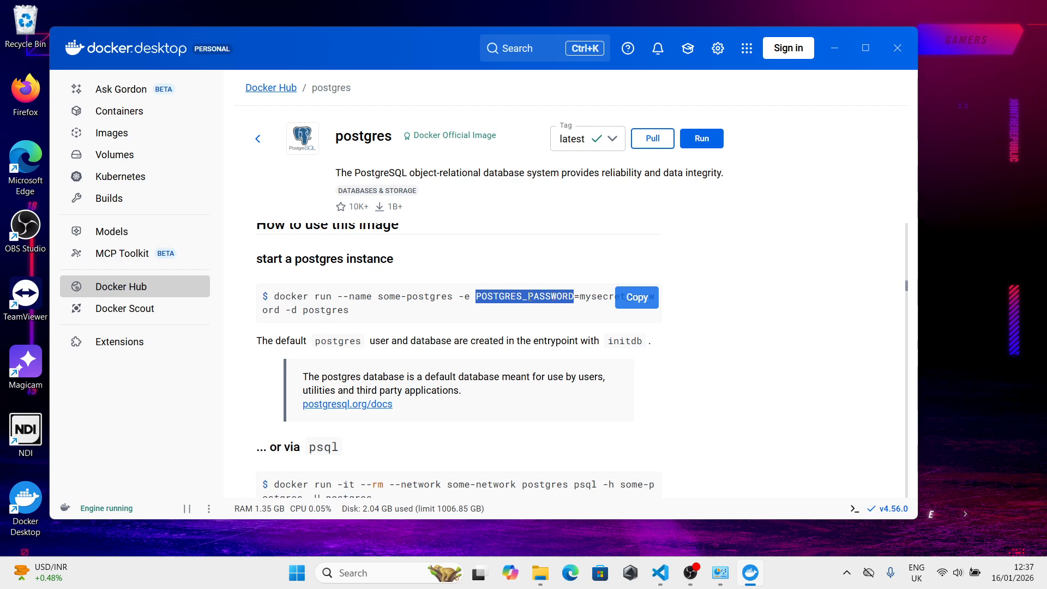
pyautogui.click(506, 312)
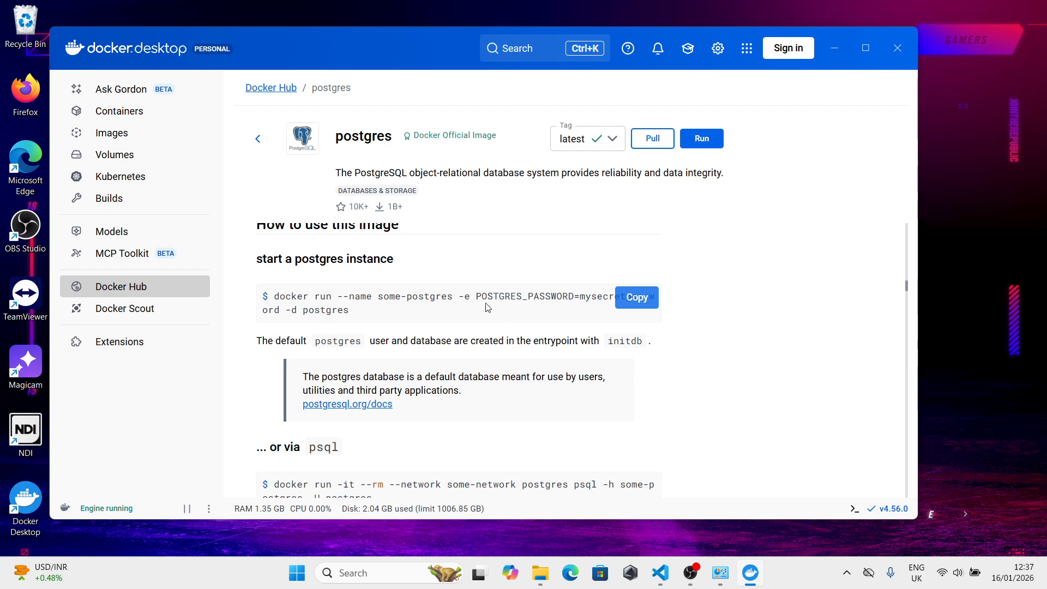
pyautogui.moveTo(478, 296); pyautogui.dragTo(571, 298)
pyautogui.click(572, 298)
pyautogui.moveTo(573, 295); pyautogui.dragTo(482, 297)
pyautogui.click(474, 299)
pyautogui.moveTo(573, 295); pyautogui.dragTo(477, 296)
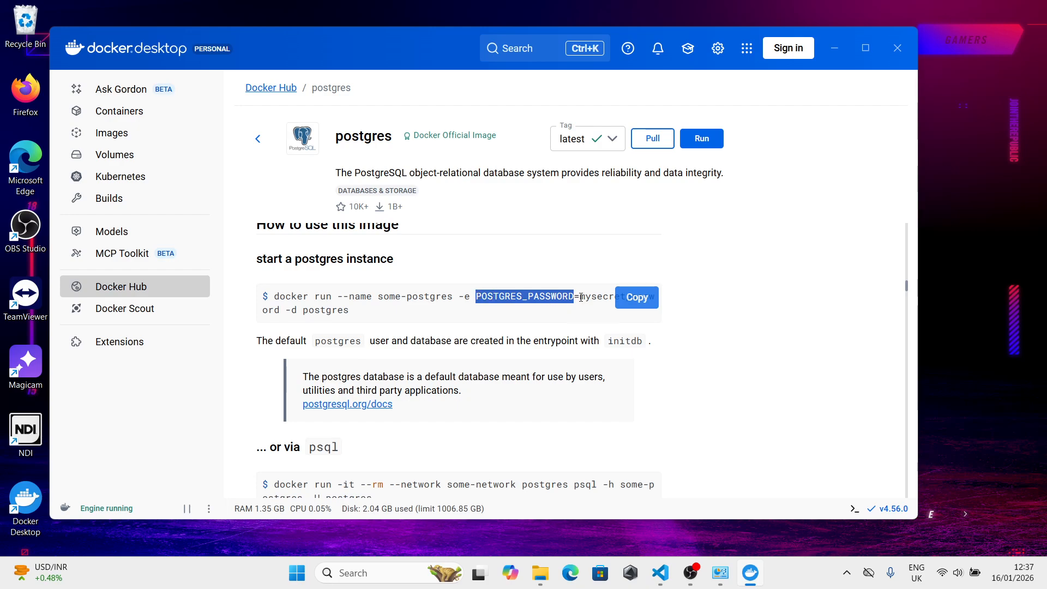
pyautogui.moveTo(580, 297); pyautogui.dragTo(281, 310)
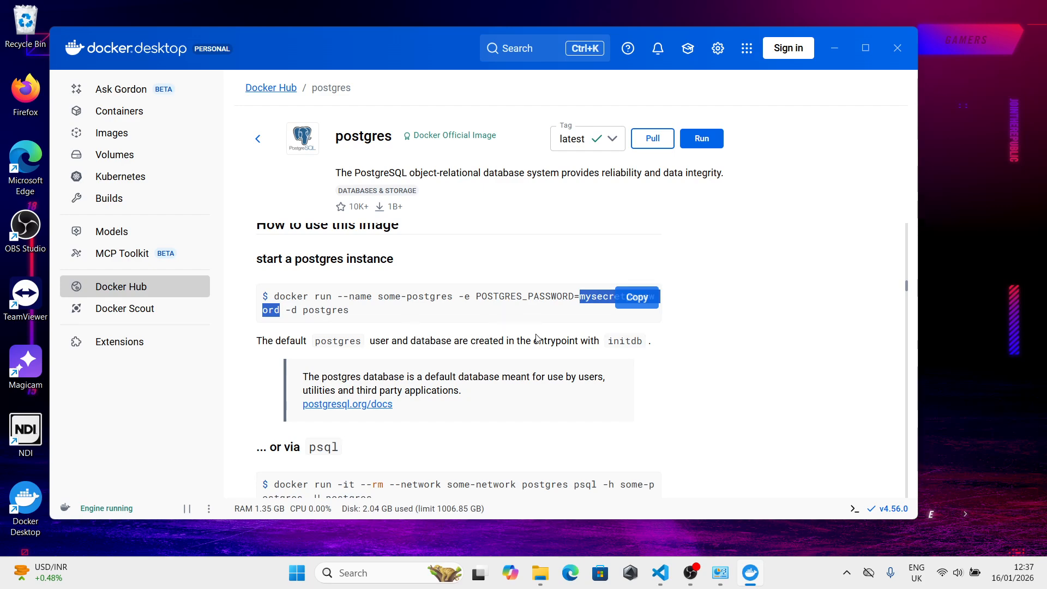
pyautogui.click(558, 311)
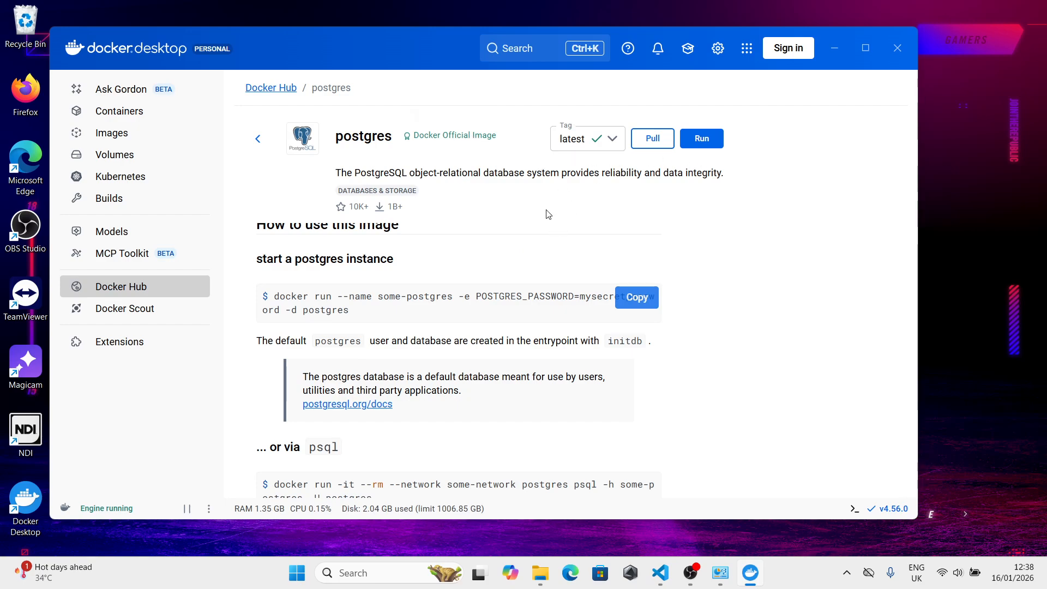
pyautogui.moveTo(458, 296); pyautogui.dragTo(579, 295)
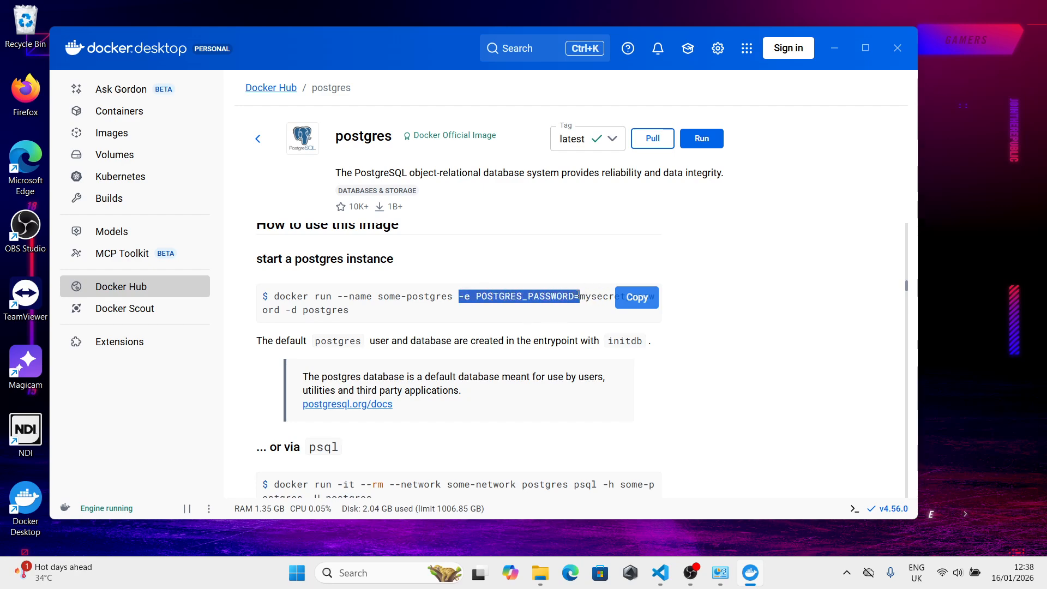
pyautogui.click(566, 300)
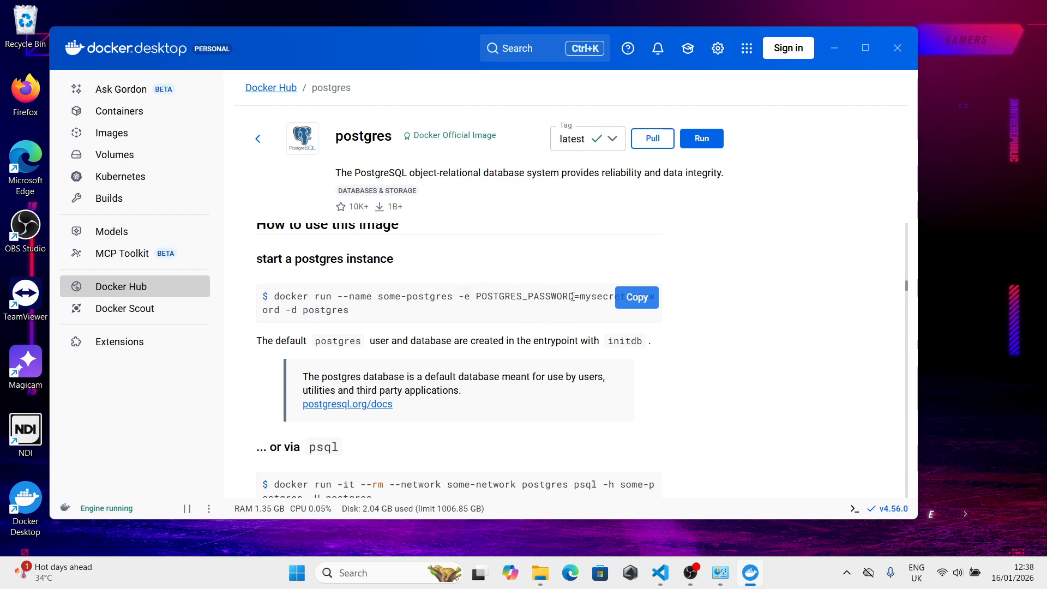
pyautogui.moveTo(574, 295); pyautogui.dragTo(475, 297)
pyautogui.hotkey('ctrl', 'c')
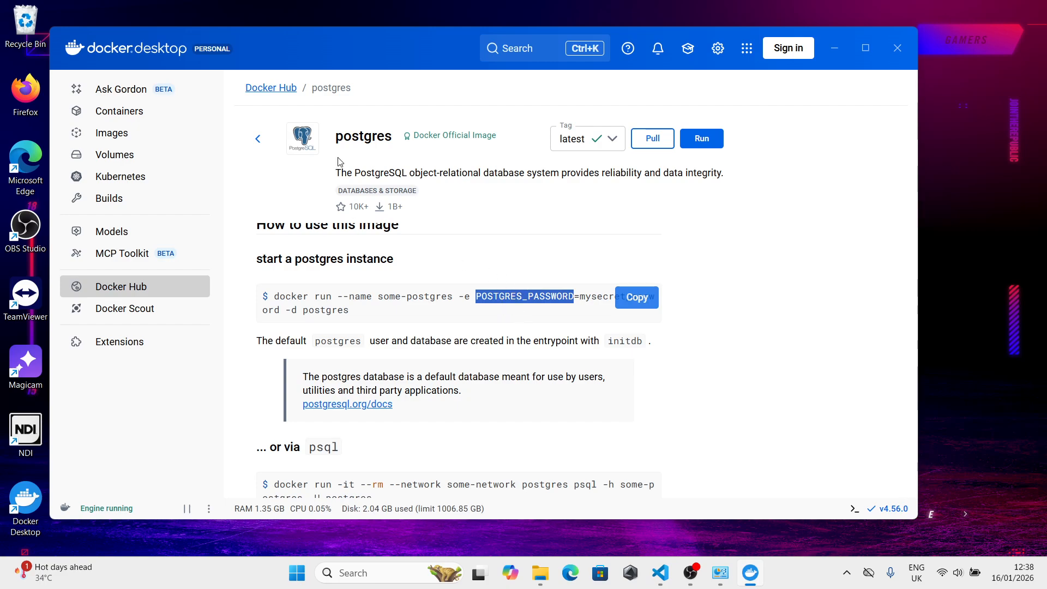
# - Permanently delete the existing postgres_container from the containers list
pyautogui.click(834, 54)
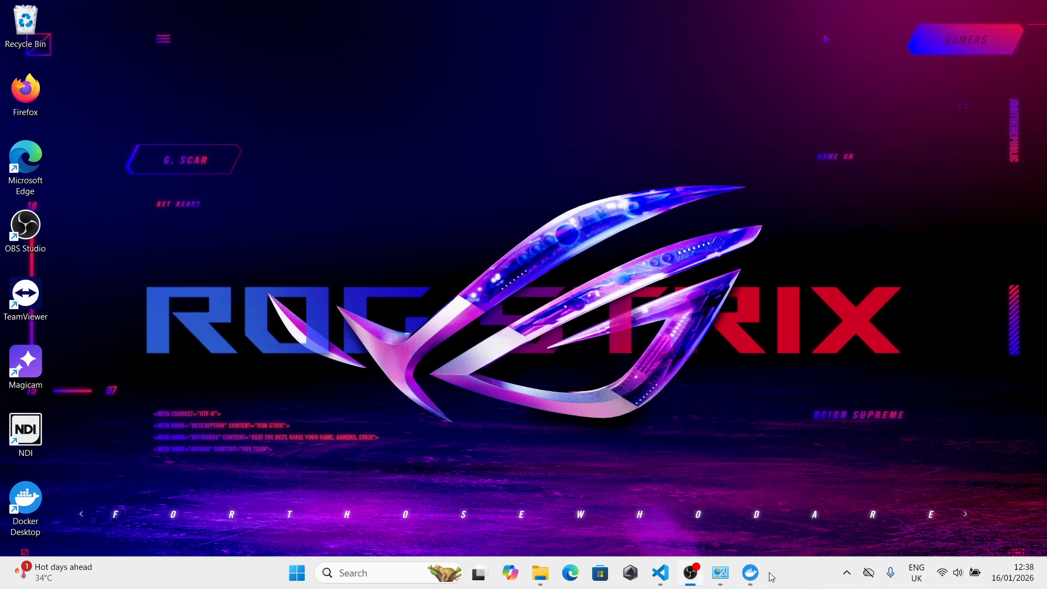
pyautogui.click(750, 572)
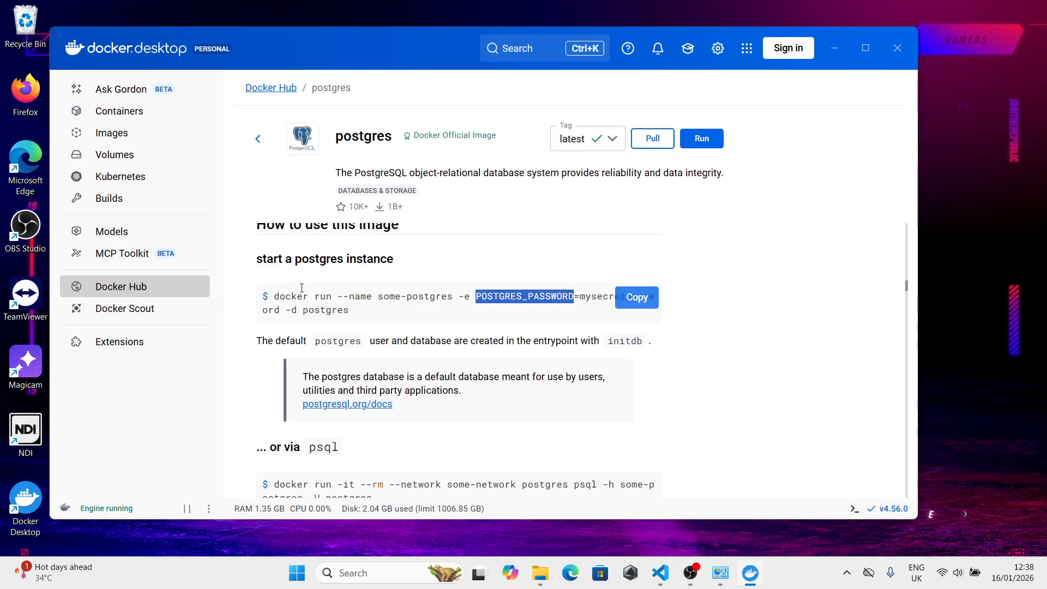
pyautogui.click(117, 111)
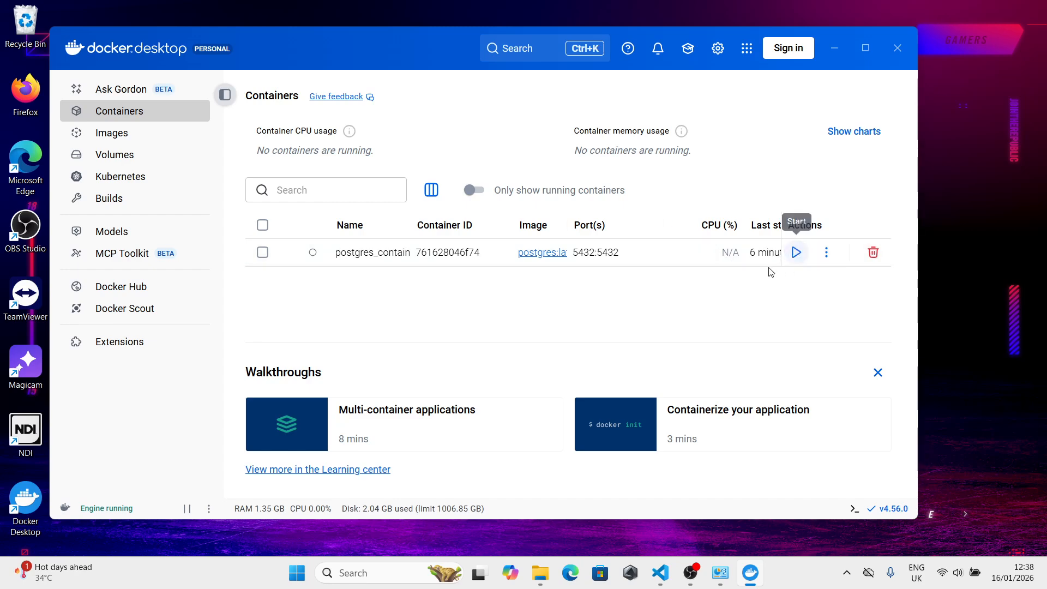
pyautogui.click(796, 252)
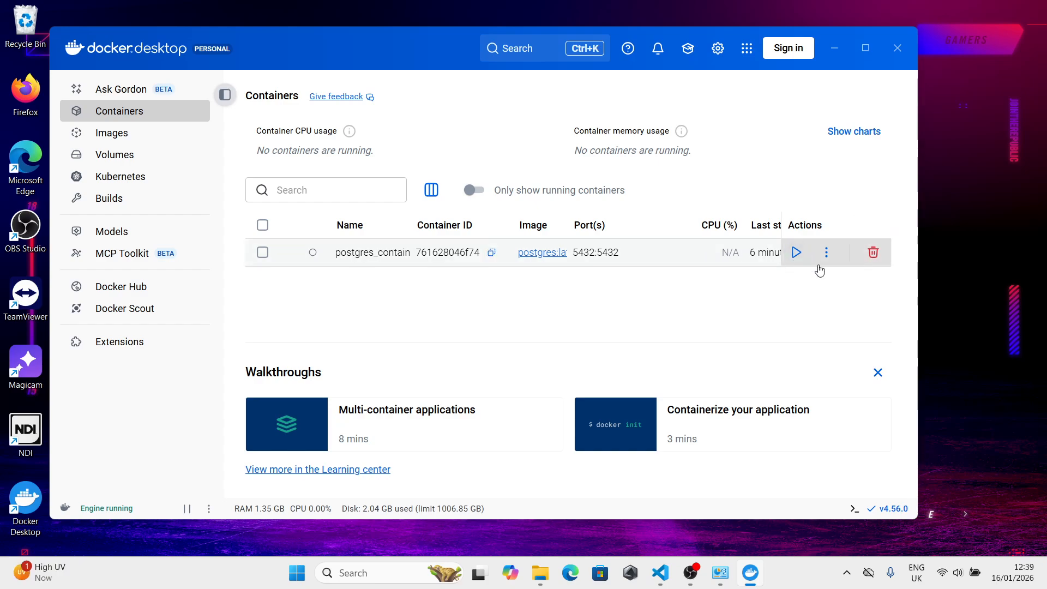
pyautogui.click(874, 253)
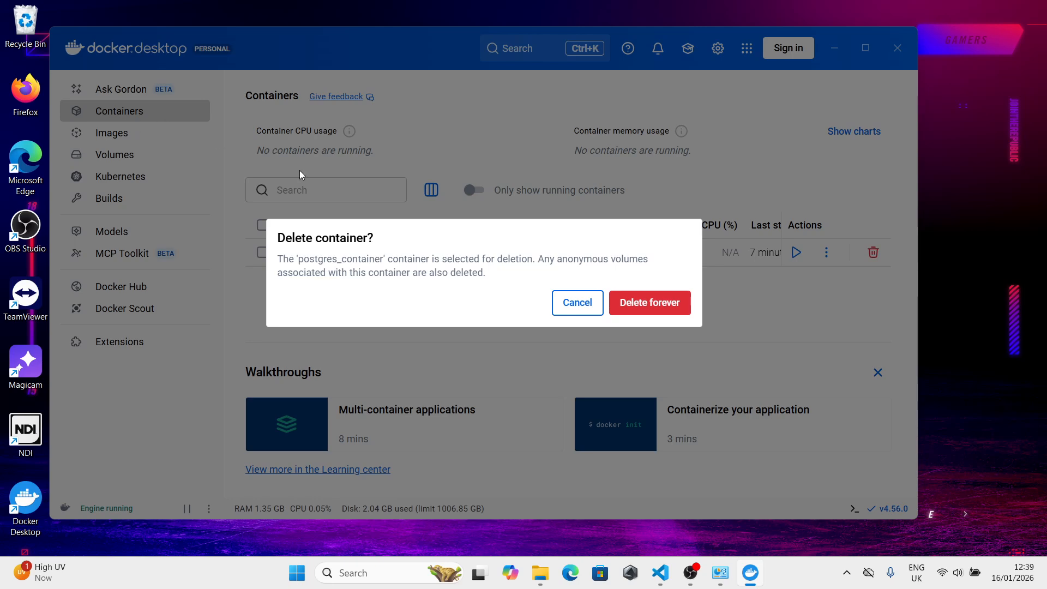
pyautogui.click(632, 304)
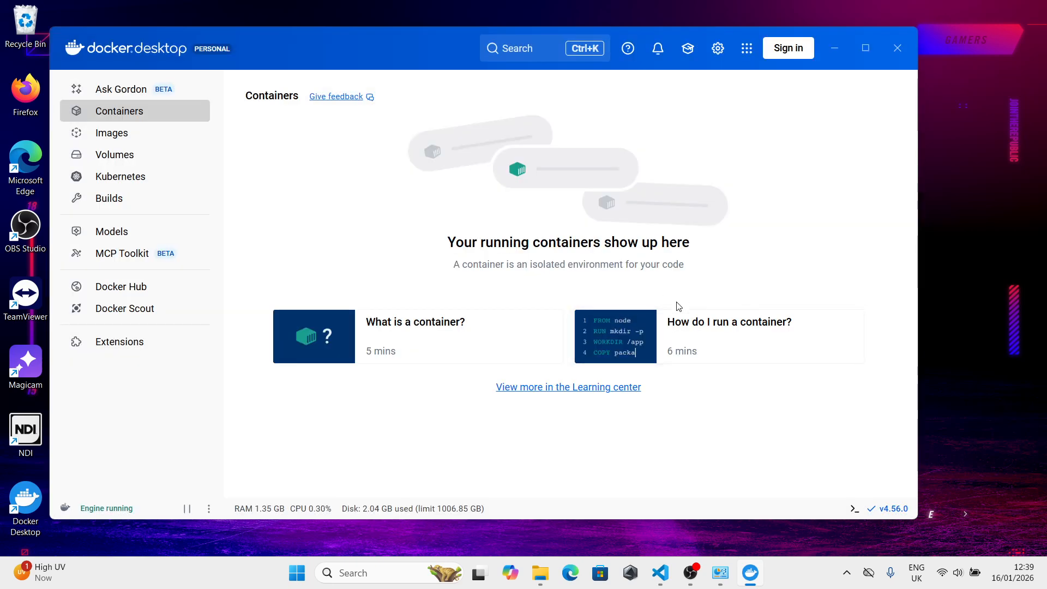
# - Begin a new container from the local postgres:latest image and name it postgres_container in the optional settings
pyautogui.click(120, 143)
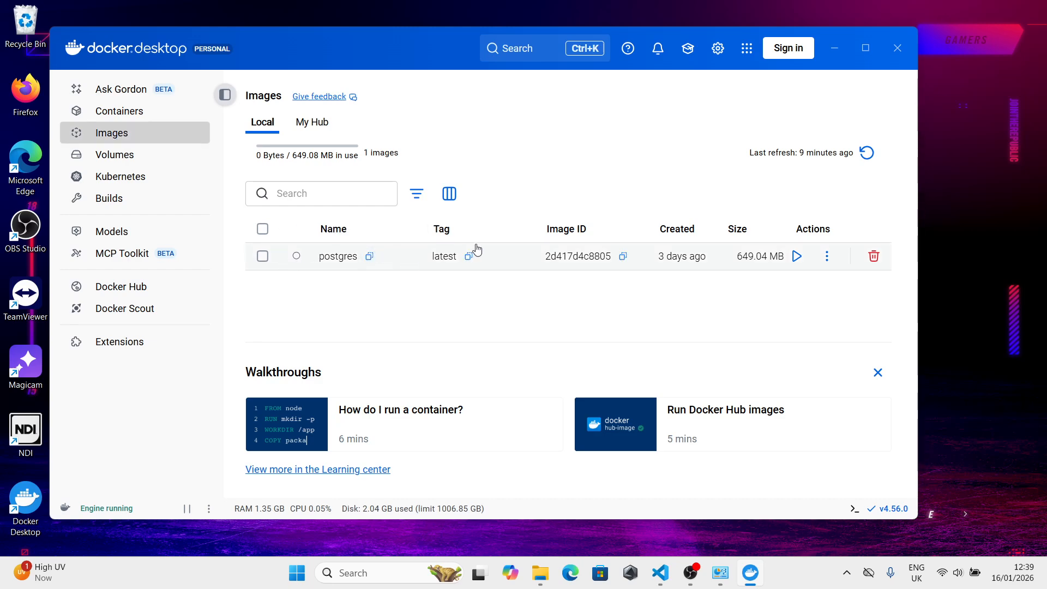
pyautogui.click(826, 257)
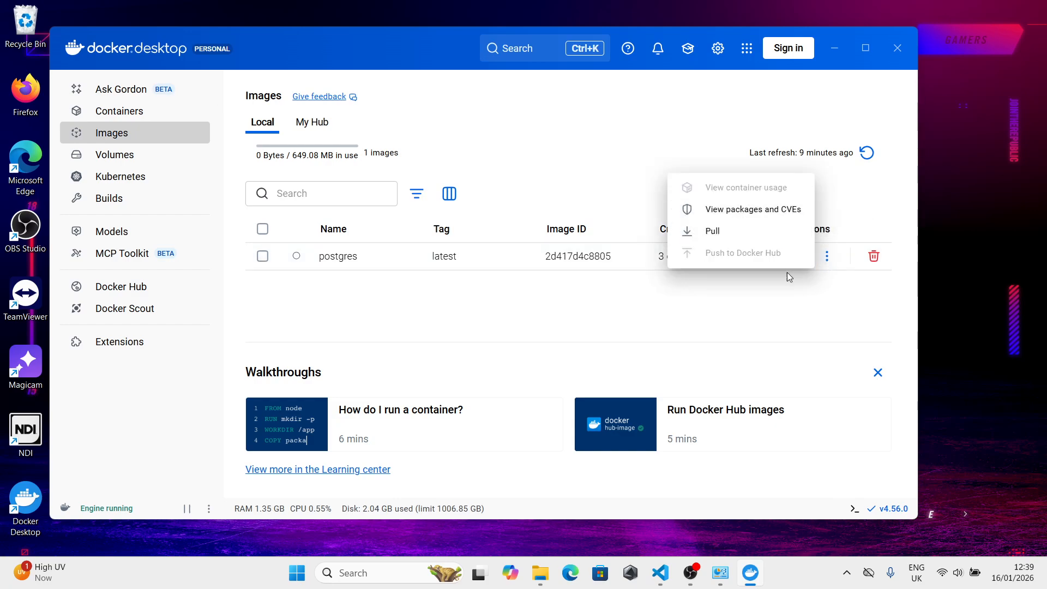
pyautogui.click(788, 292)
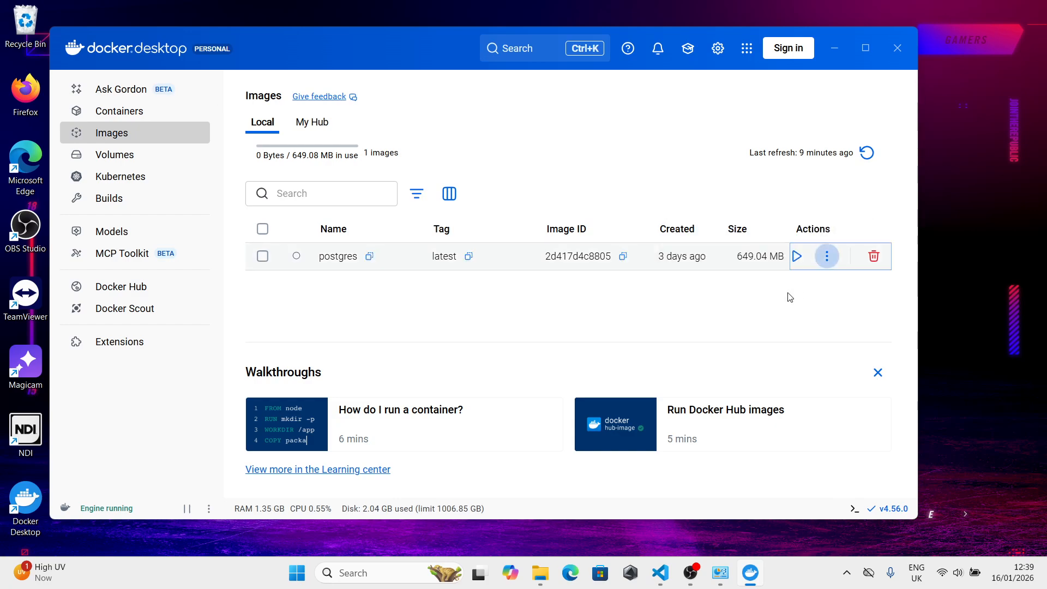
pyautogui.click(798, 256)
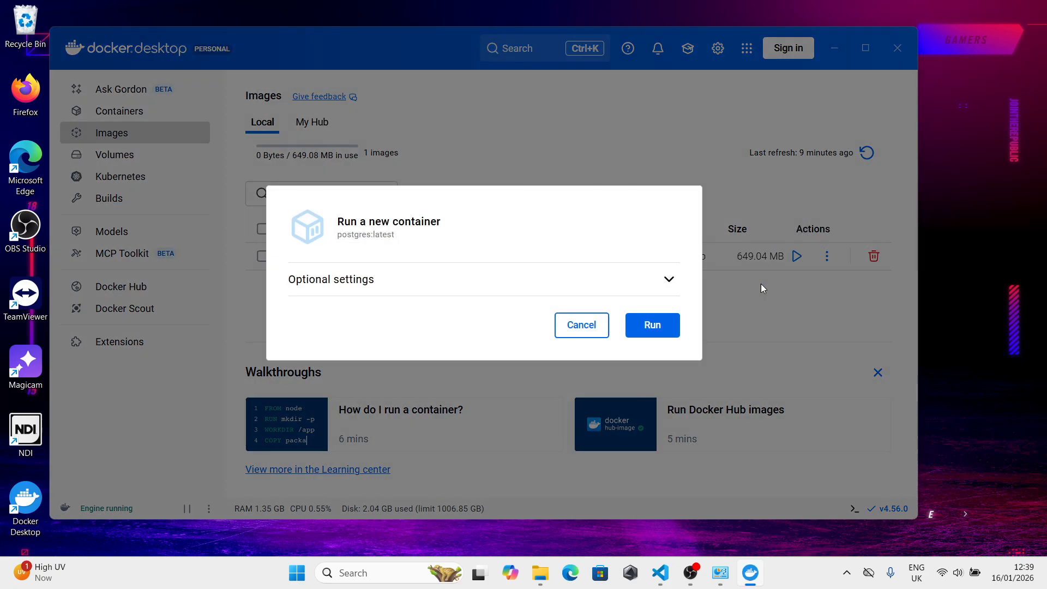
pyautogui.click(675, 279)
pyautogui.click(376, 188)
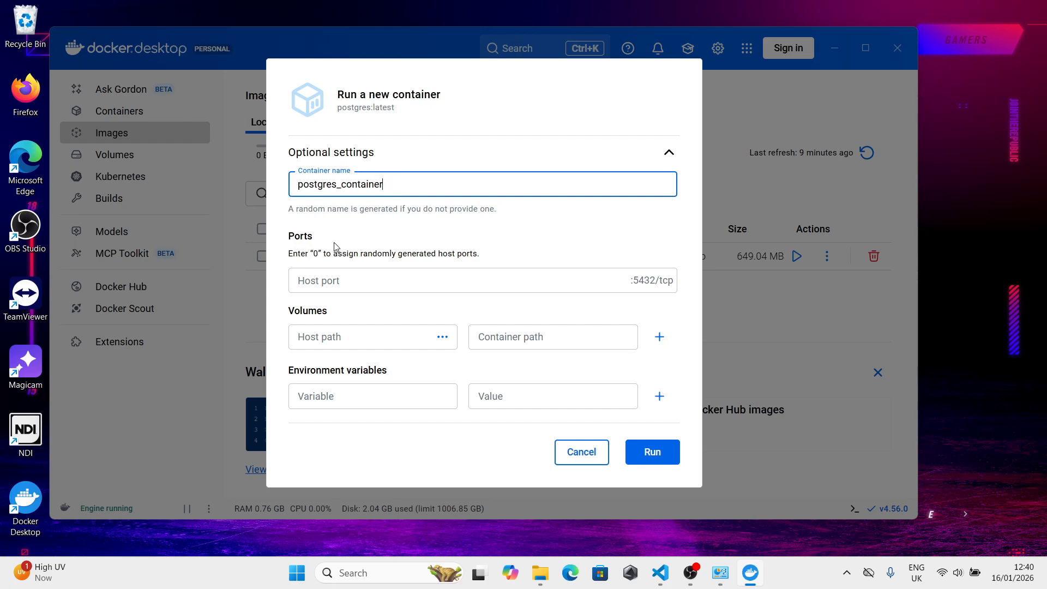
# - Set the new container's host port to 5432 and name its environment variable POSTGRES_PASSWORD
pyautogui.click(341, 277)
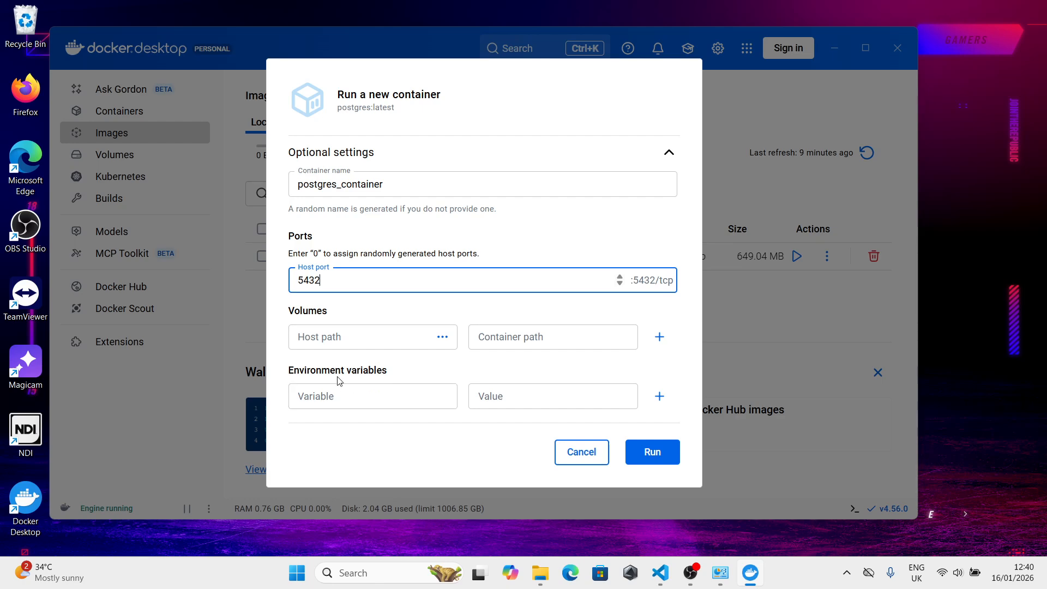
pyautogui.click(408, 396)
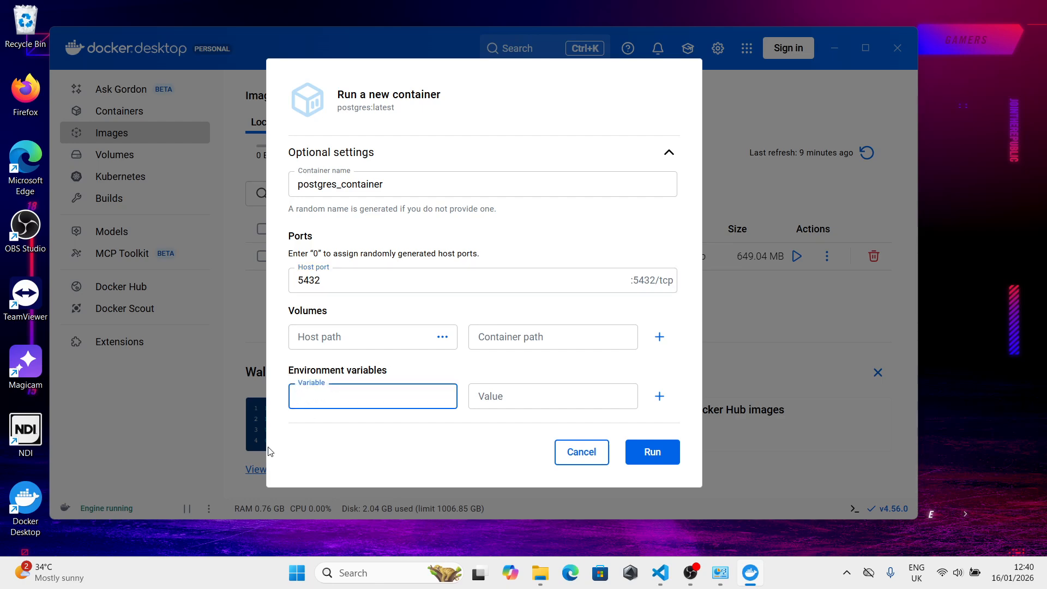
pyautogui.hotkey('ctrl', 'v')
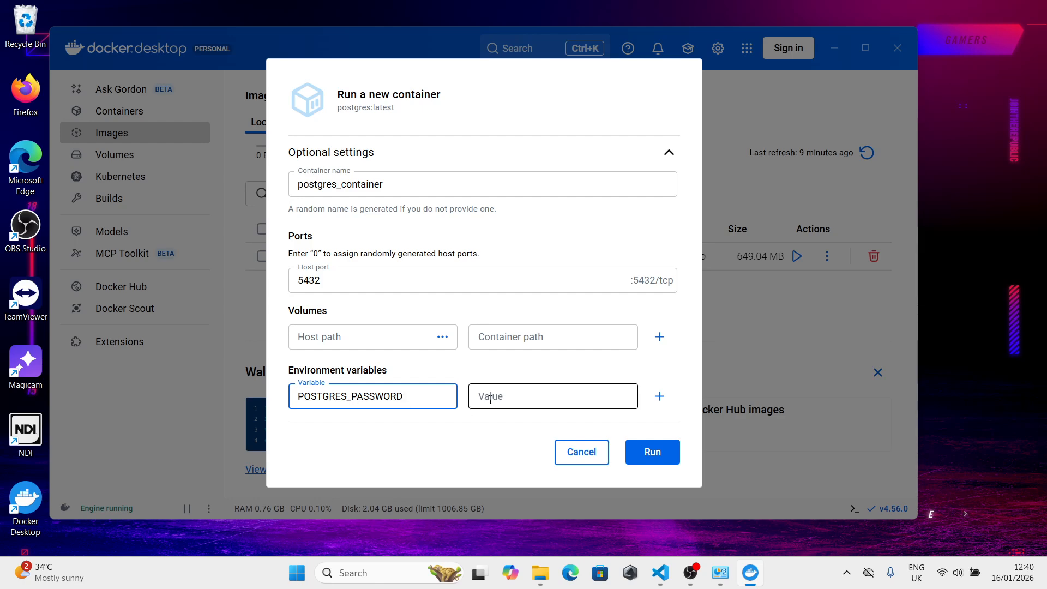
# - Enter the database password as the value of POSTGRES_PASSWORD and run the container
pyautogui.click(511, 396)
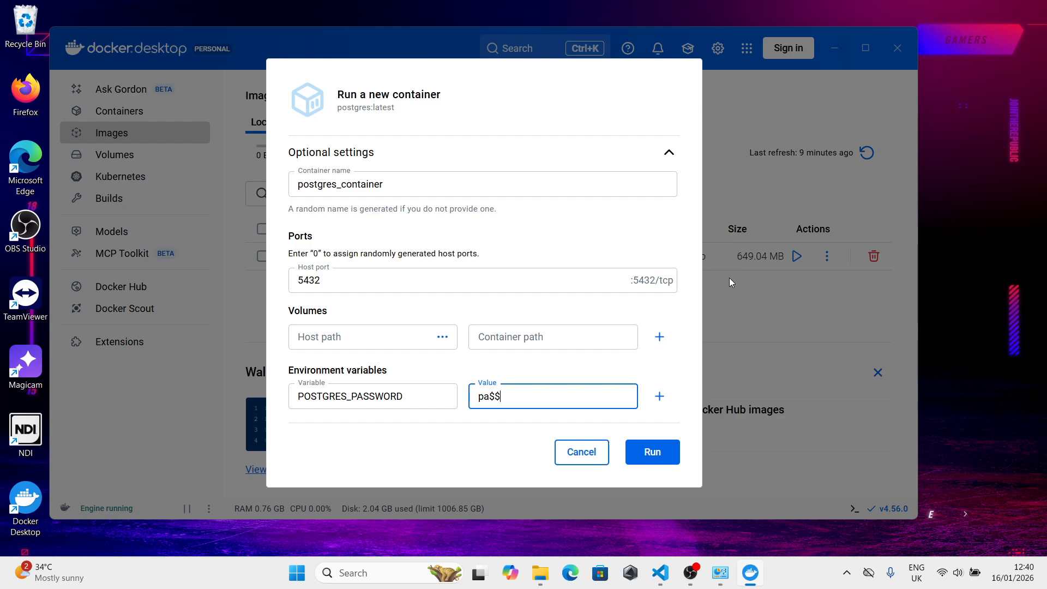
pyautogui.write('rd')
pyautogui.moveTo(478, 396); pyautogui.dragTo(523, 393)
pyautogui.click(513, 398)
pyautogui.moveTo(528, 397); pyautogui.dragTo(479, 402)
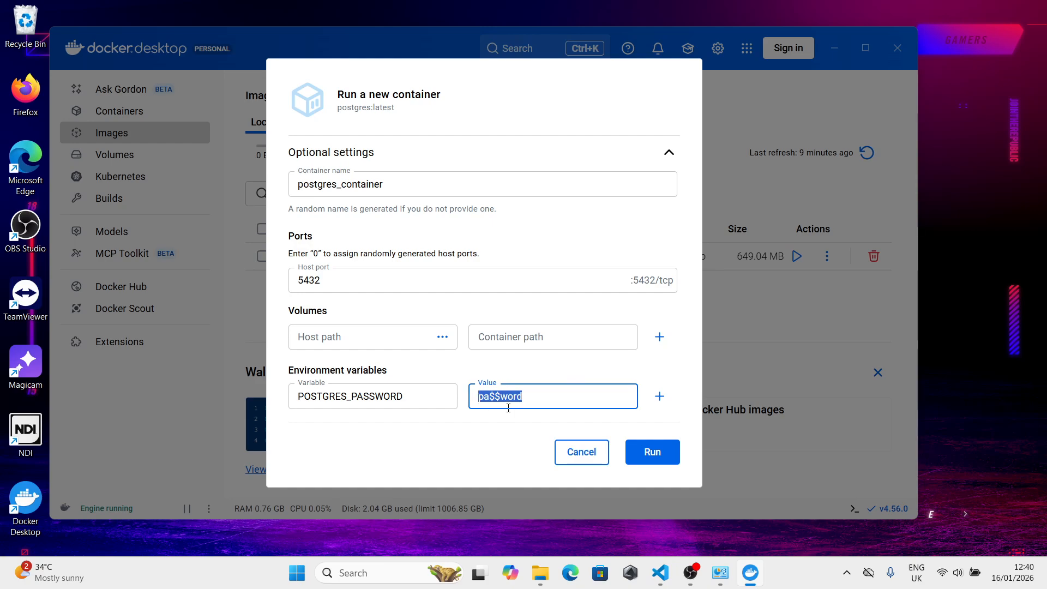
pyautogui.click(544, 405)
pyautogui.click(647, 456)
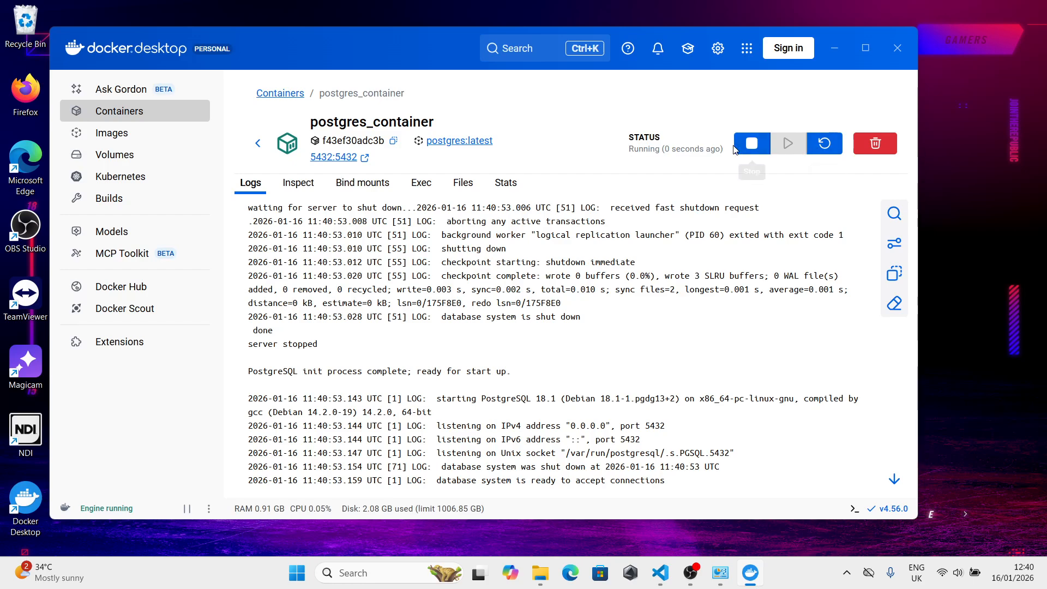
# - Switch to Visual Studio Code, check its Containers list for the new container, and close the window
pyautogui.click(660, 572)
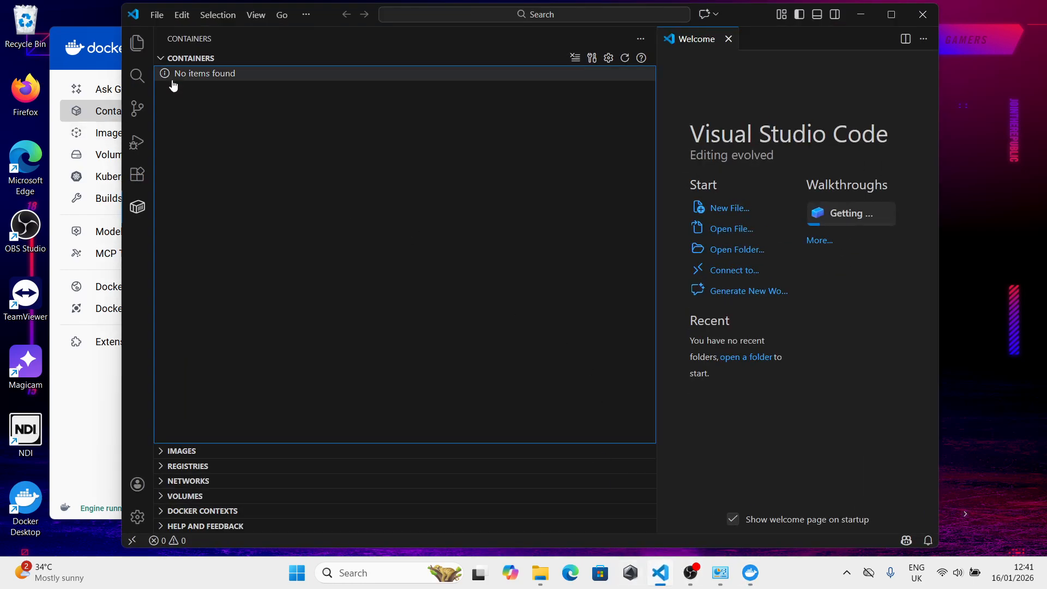
pyautogui.click(157, 58)
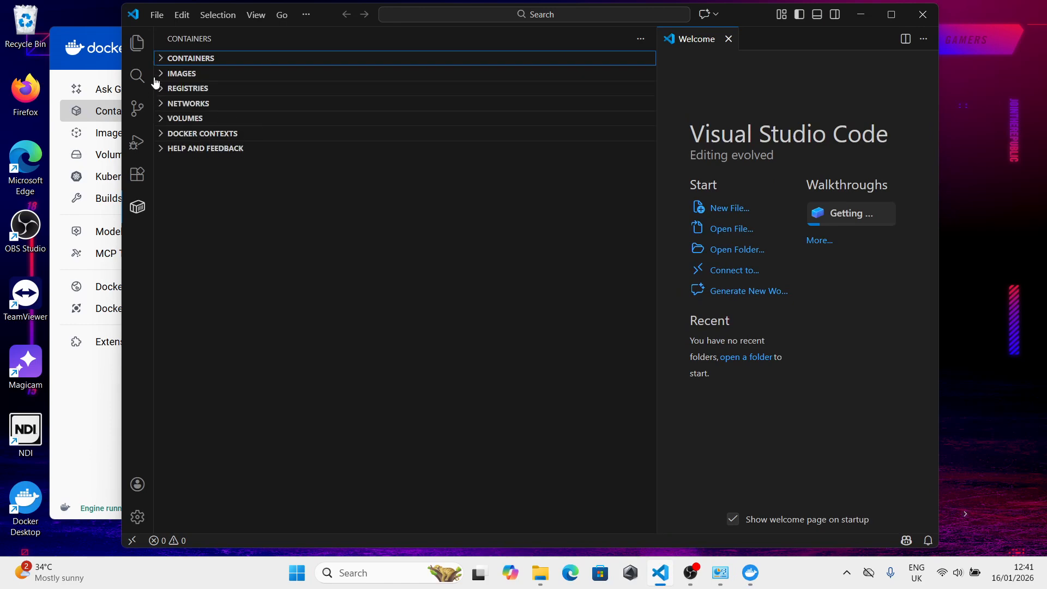
pyautogui.click(136, 174)
pyautogui.click(137, 207)
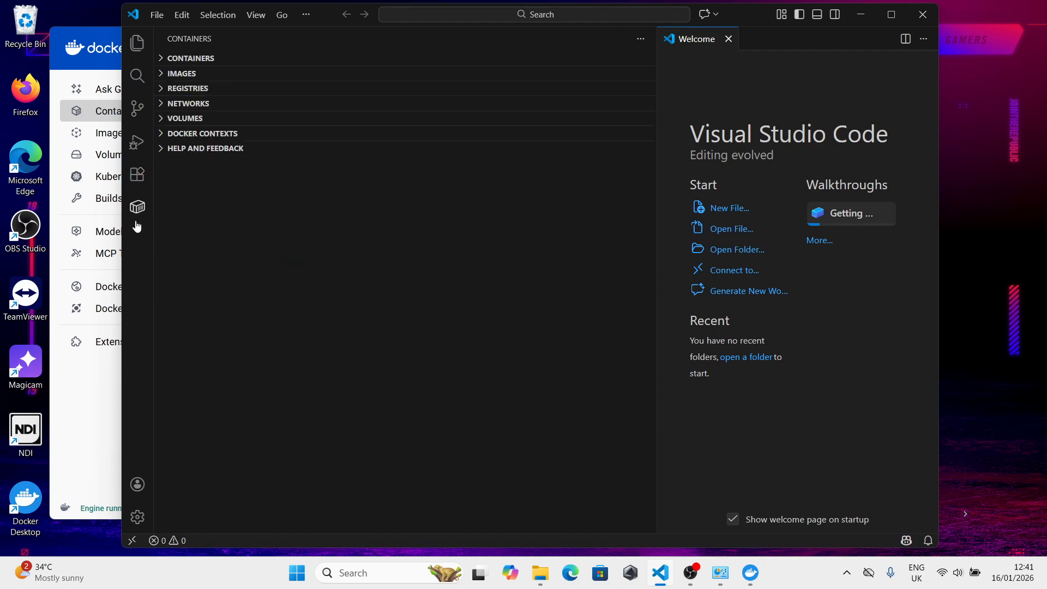
pyautogui.click(162, 63)
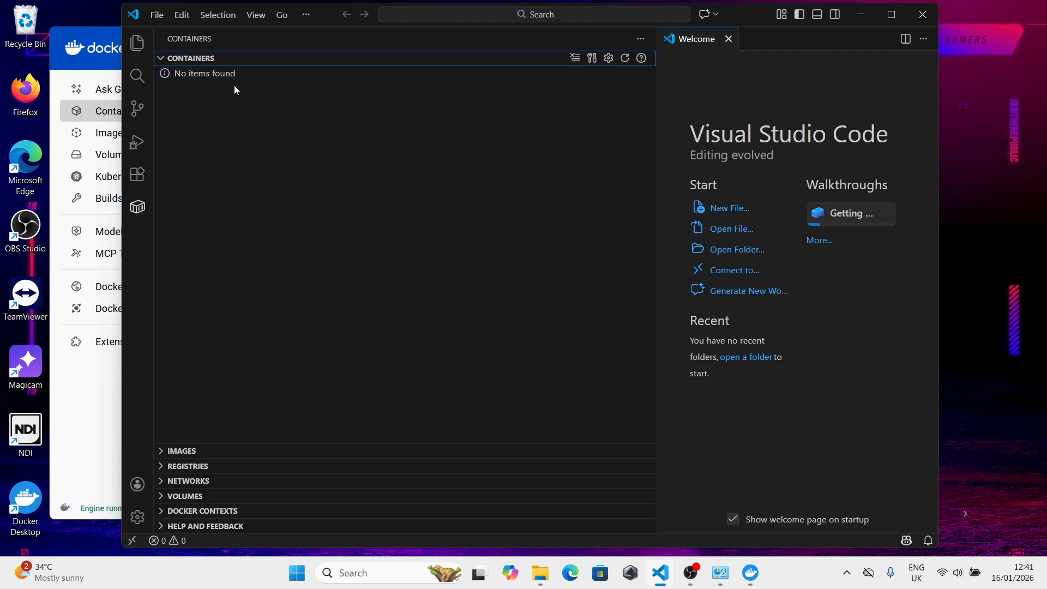
pyautogui.click(160, 66)
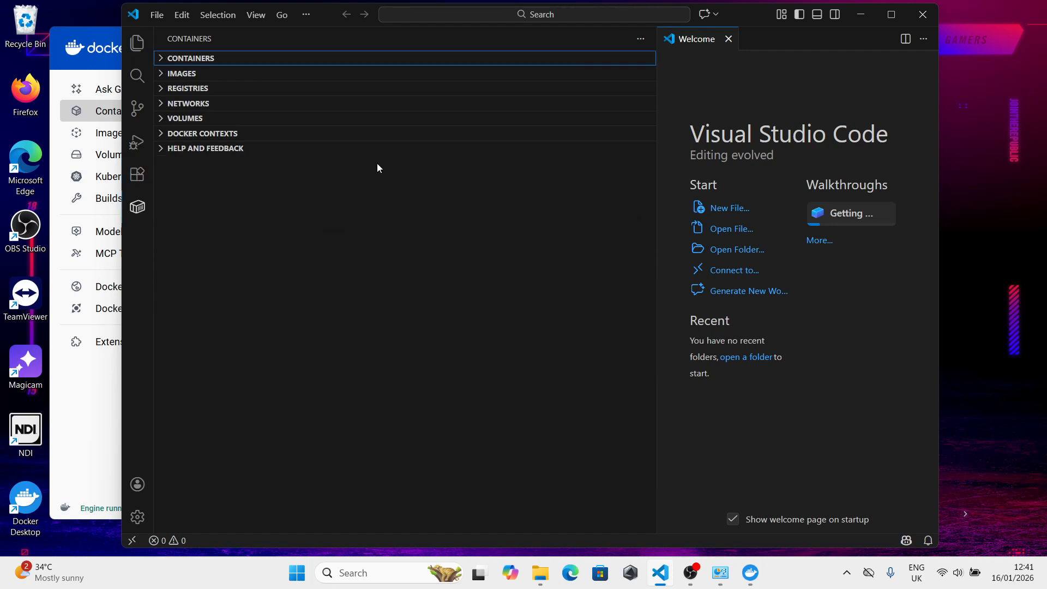
pyautogui.click(923, 14)
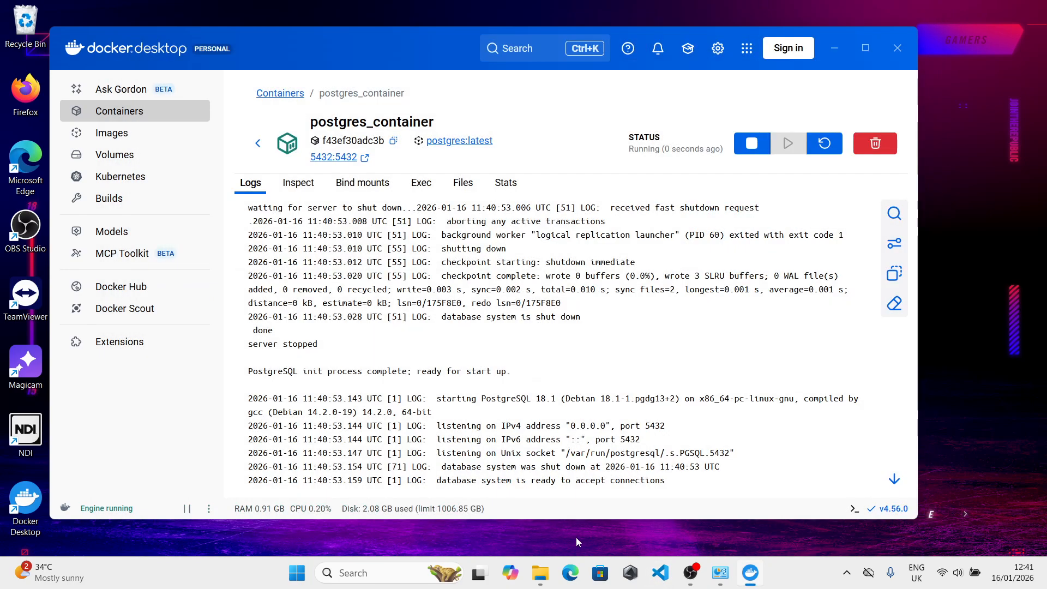
# - Reopen Visual Studio Code, examine postgres_container under Individual Containers, and minimize the window
pyautogui.click(662, 581)
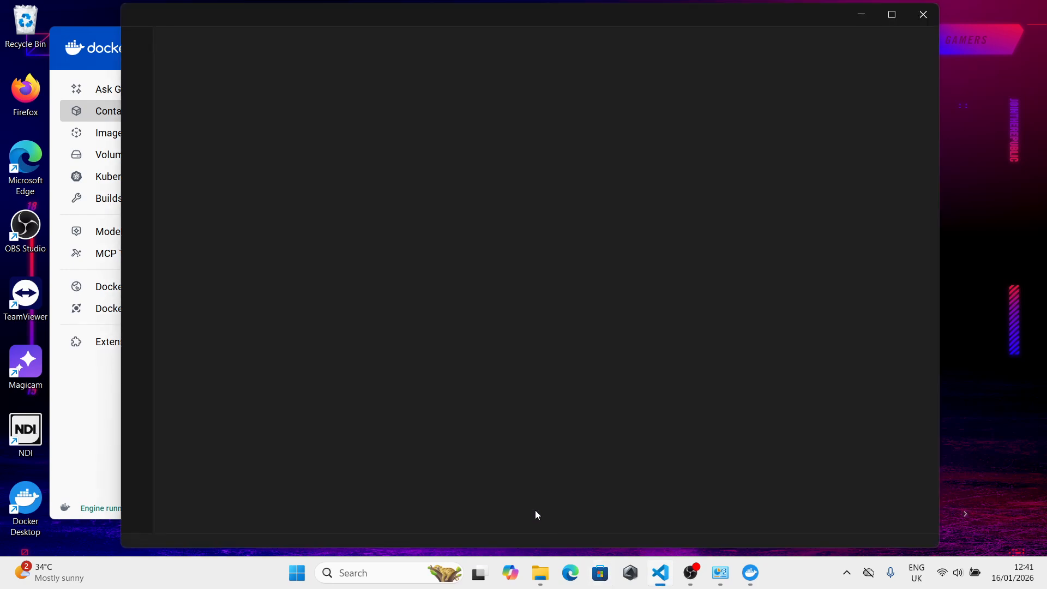
pyautogui.click(139, 214)
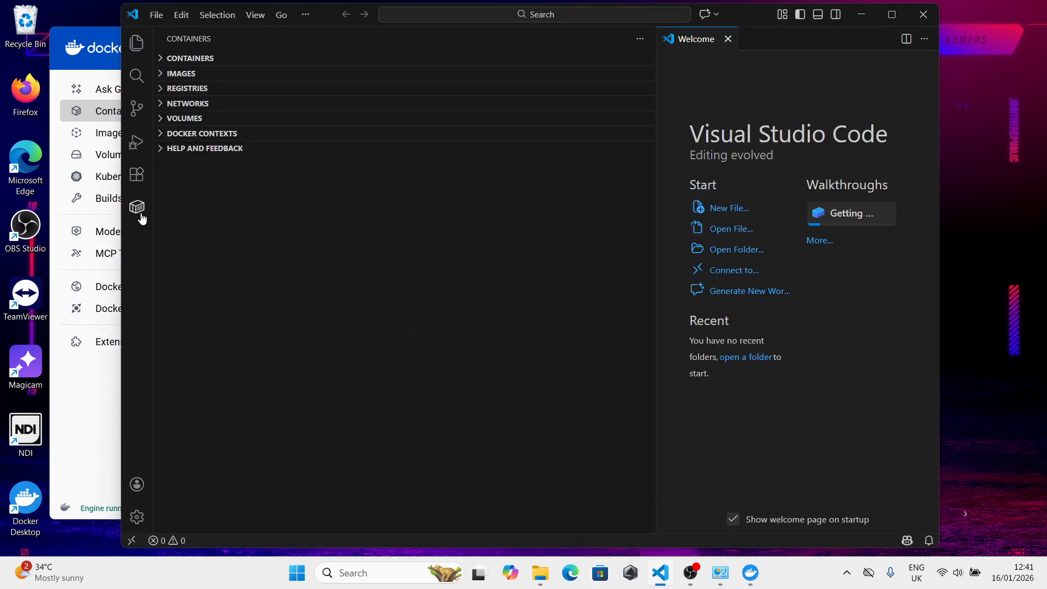
pyautogui.click(170, 58)
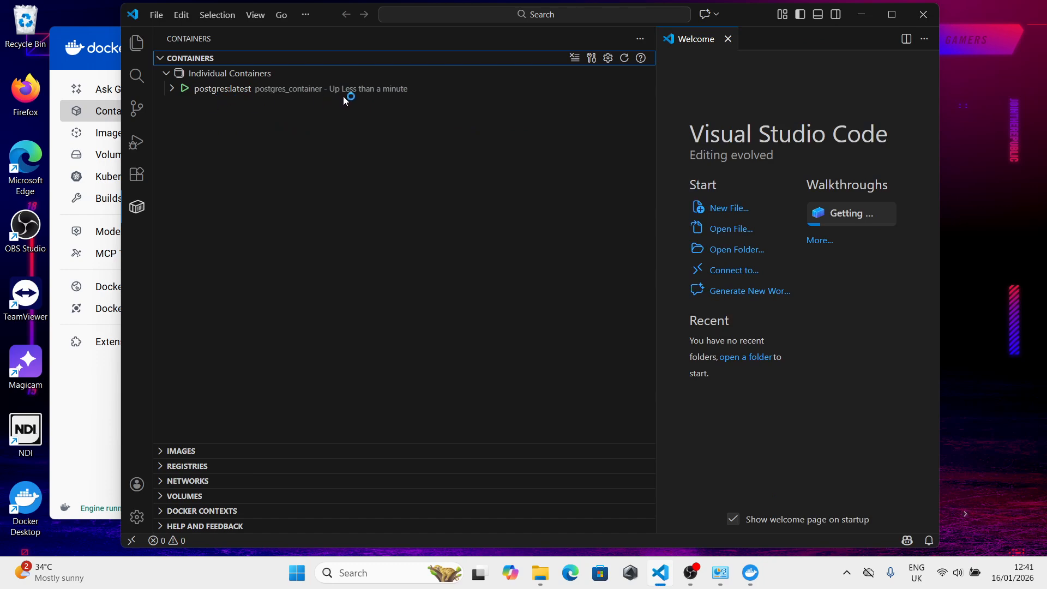
pyautogui.click(171, 90)
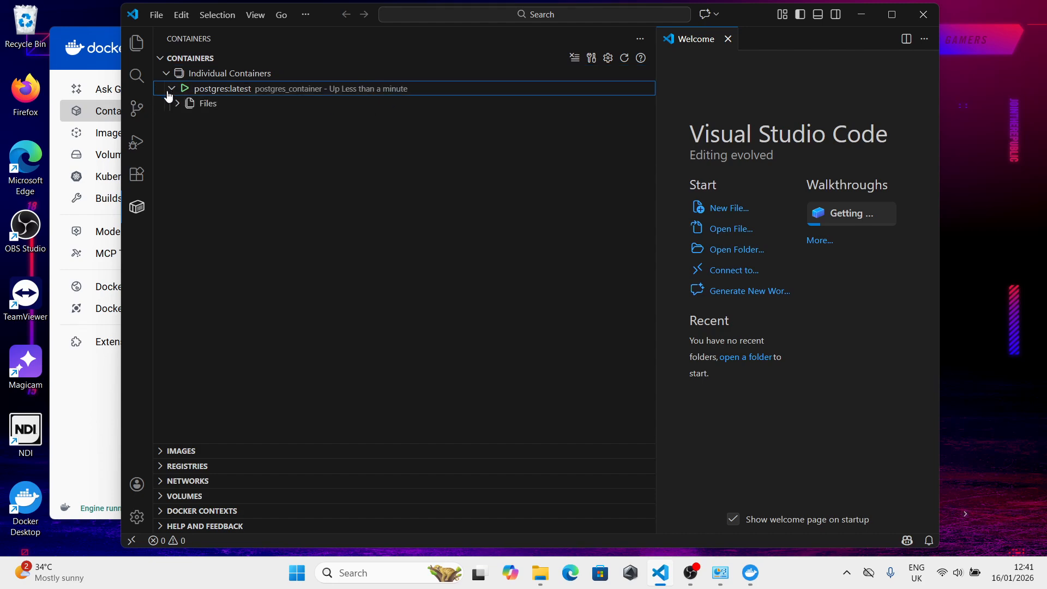
pyautogui.moveTo(186, 92)
pyautogui.click(863, 17)
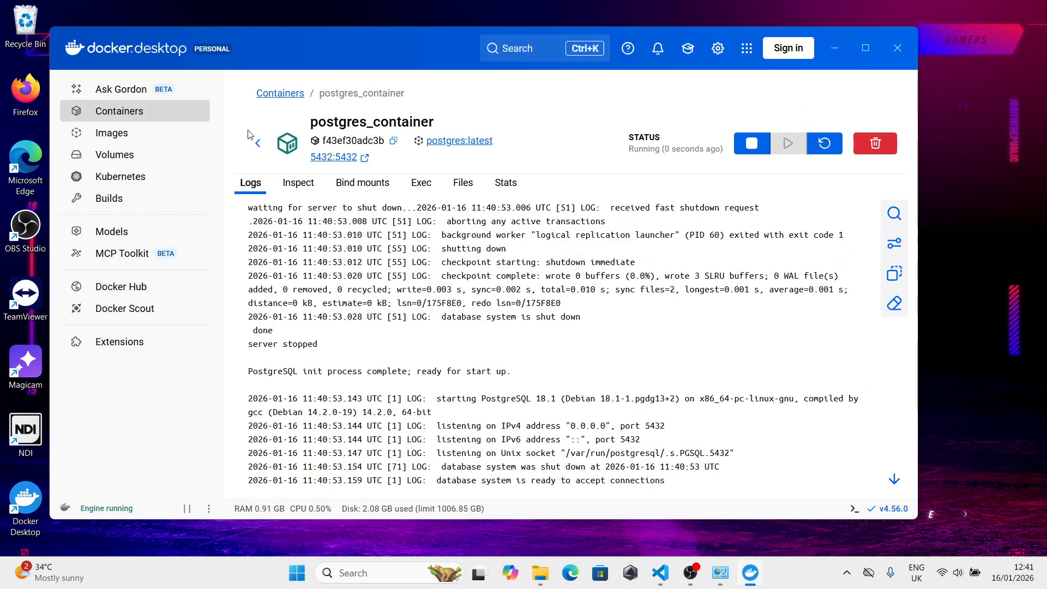
# - Review the local images and the containers list in Docker Desktop, and minimize its window
pyautogui.click(111, 133)
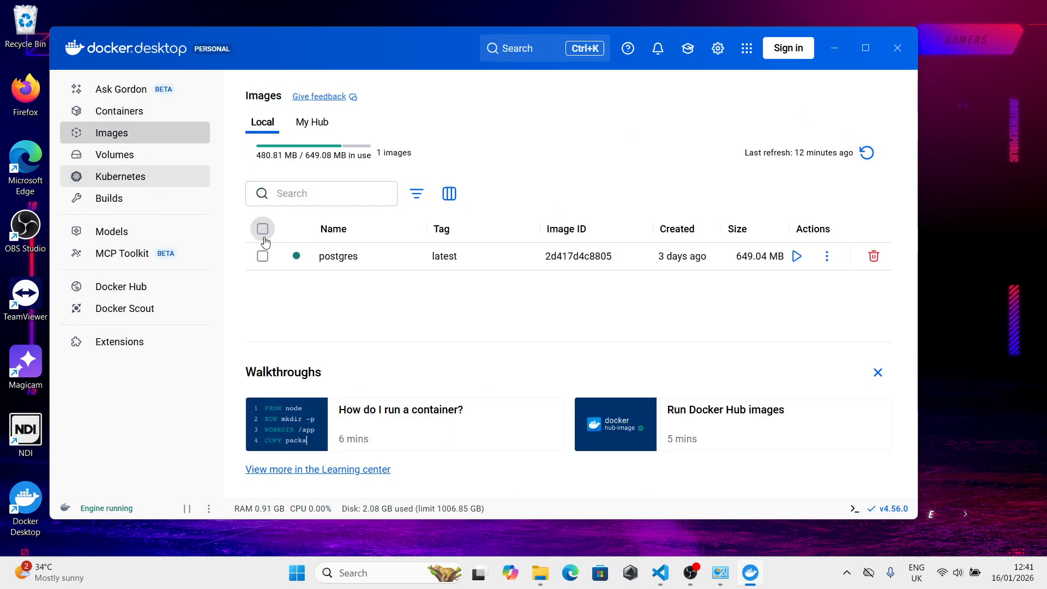
pyautogui.click(120, 111)
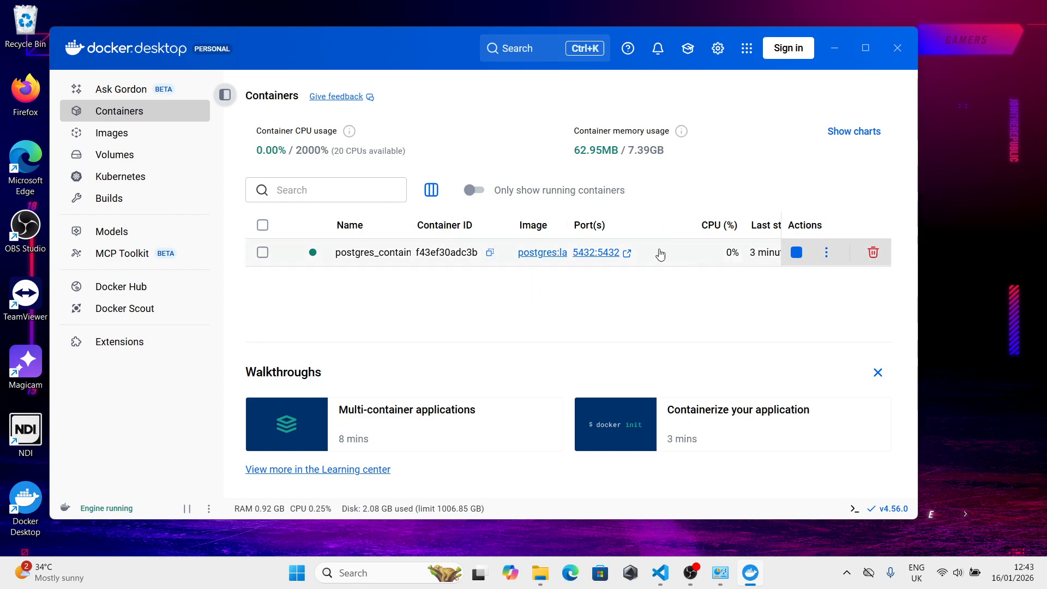
pyautogui.click(834, 49)
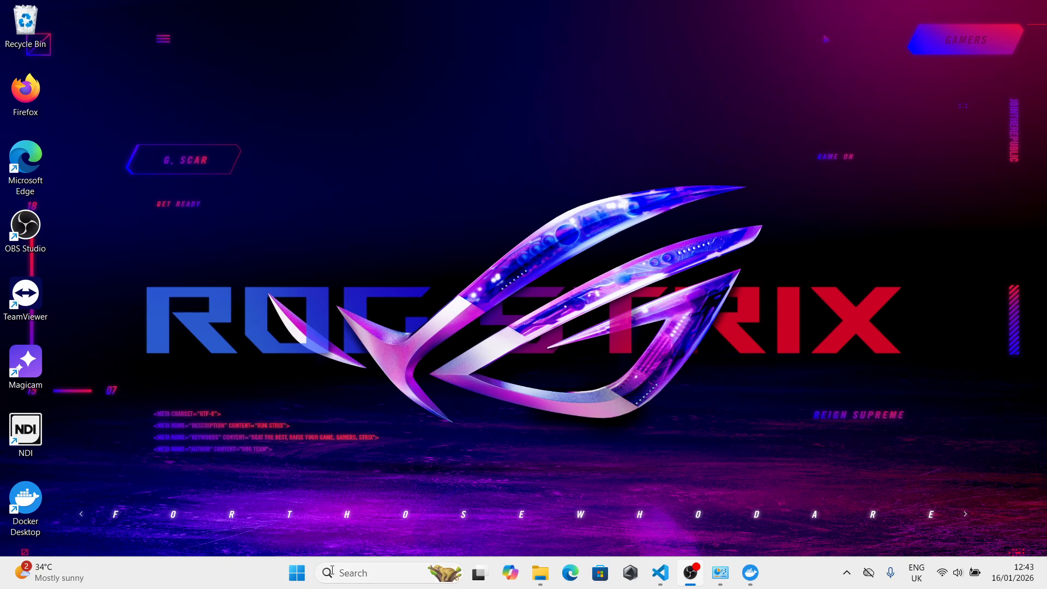
# - Launch the DBeaver application from the dbeaver-ce-25.3.2-win32.win32.x86_64\dbeaver folder inside Installed Programs on drive C:
pyautogui.click(299, 573)
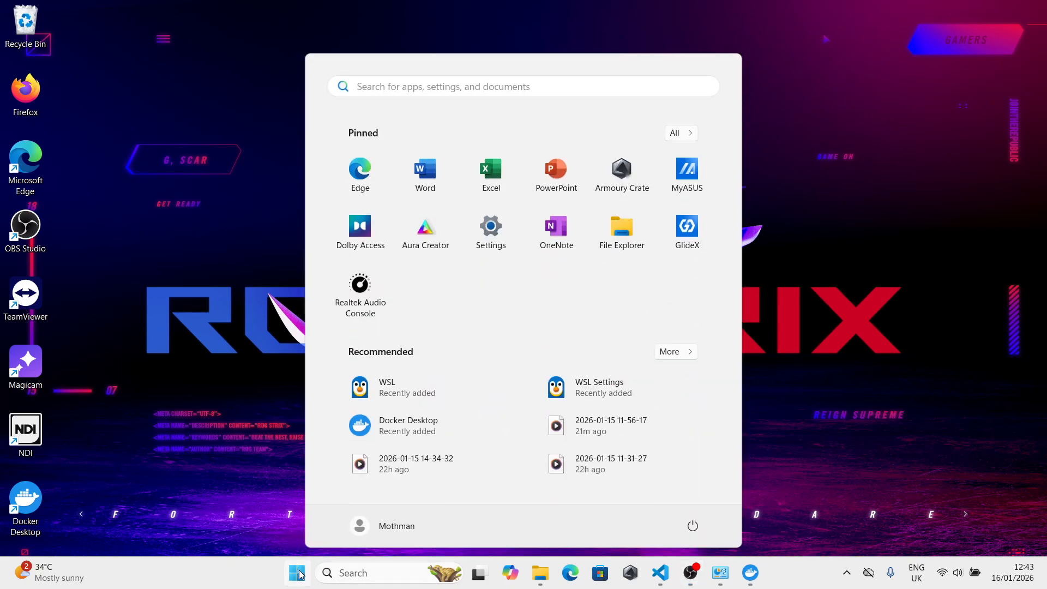
pyautogui.click(803, 273)
pyautogui.click(541, 574)
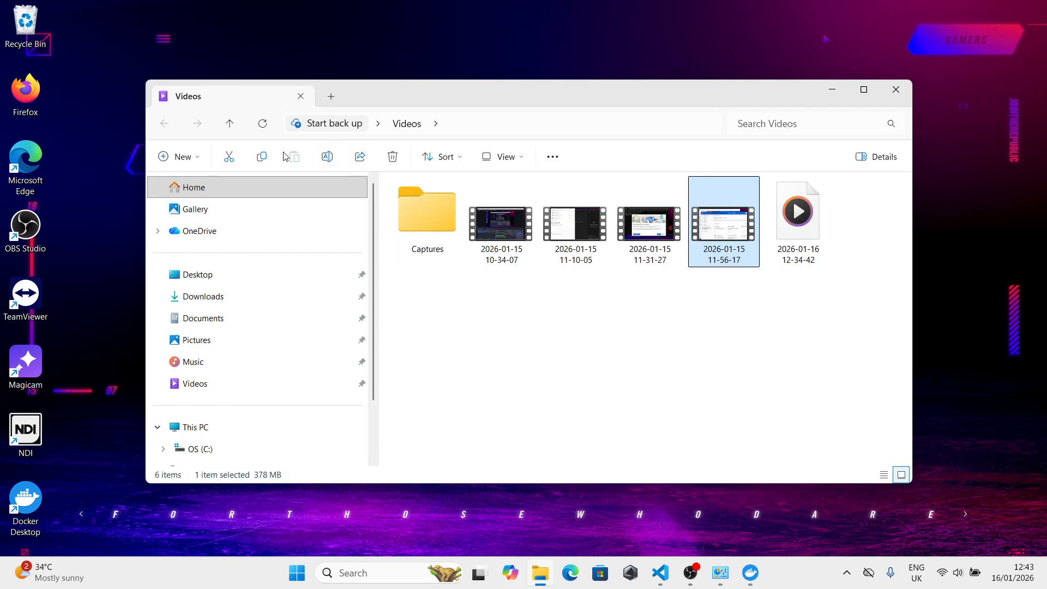
pyautogui.click(229, 123)
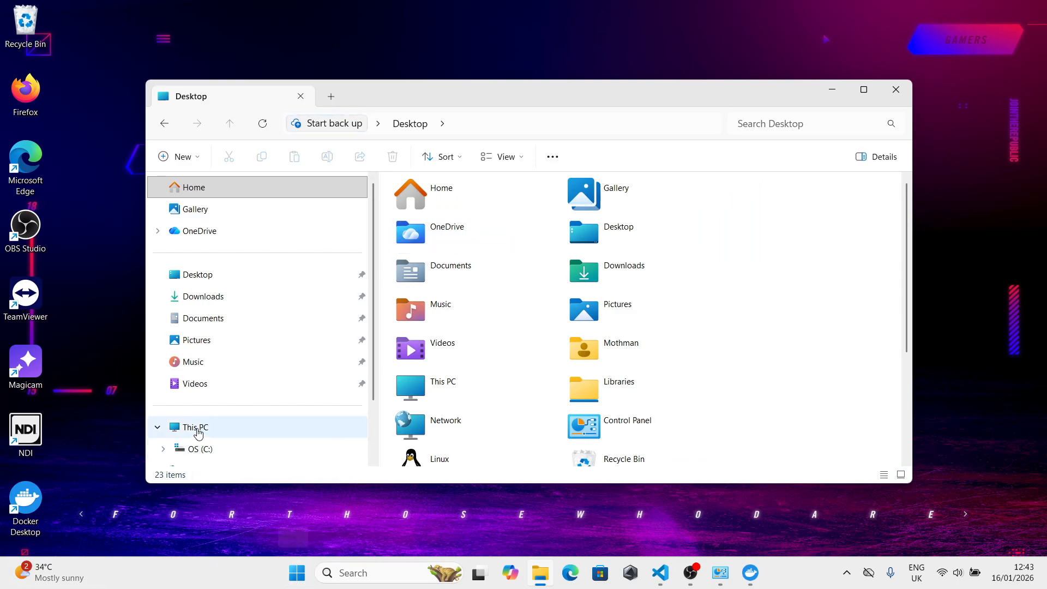
pyautogui.click(198, 449)
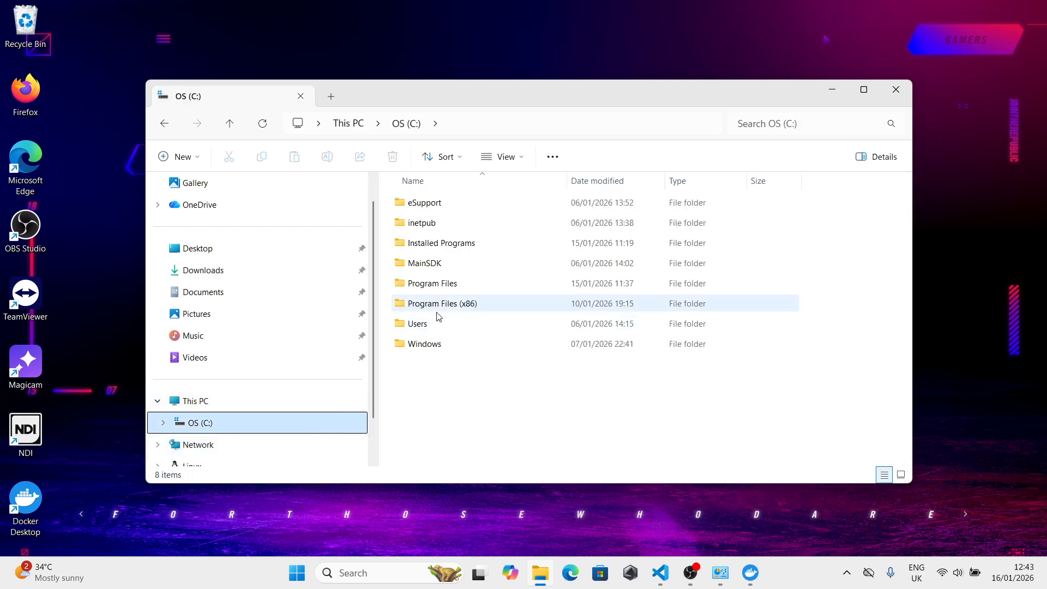
pyautogui.click(433, 248)
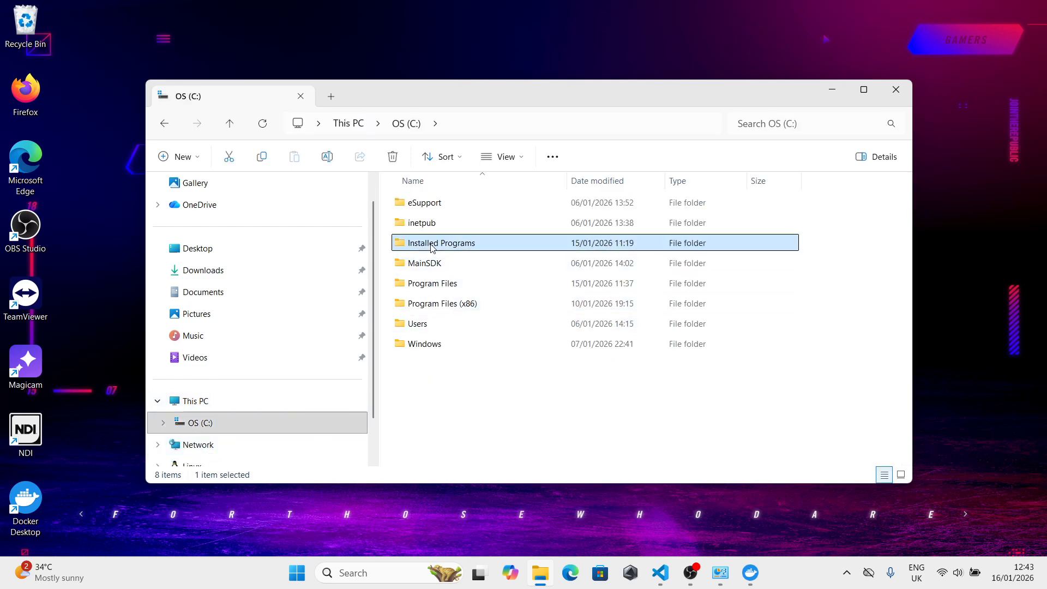
pyautogui.doubleClick(432, 248)
pyautogui.doubleClick(423, 203)
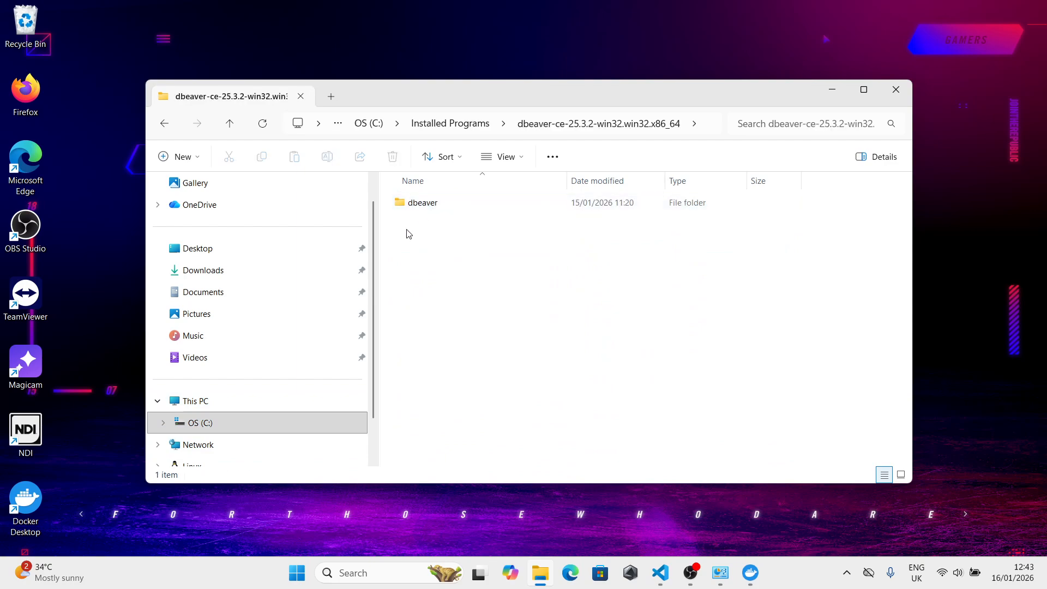
pyautogui.doubleClick(423, 203)
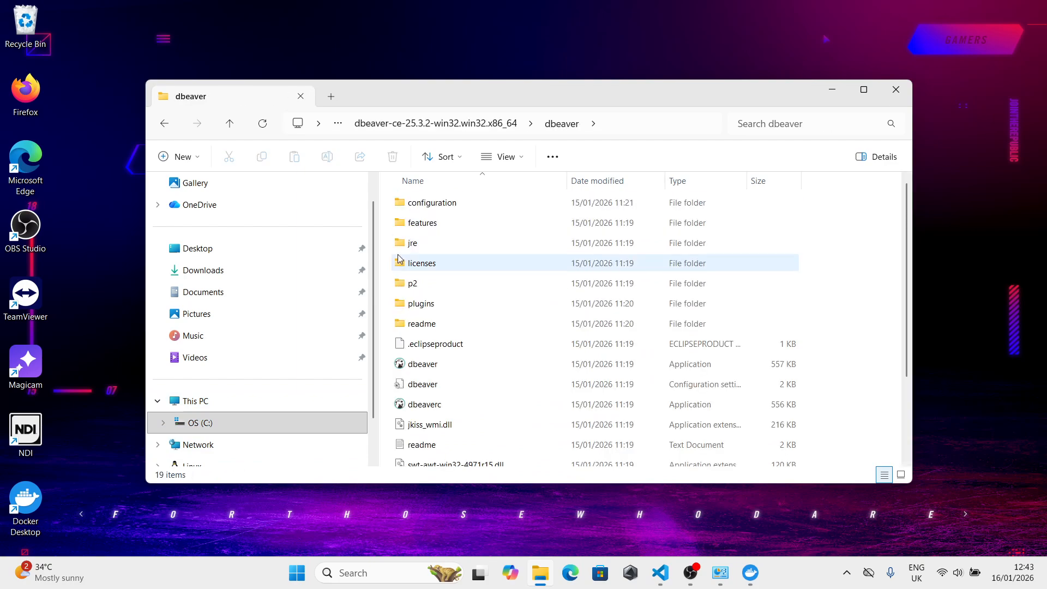
pyautogui.doubleClick(420, 367)
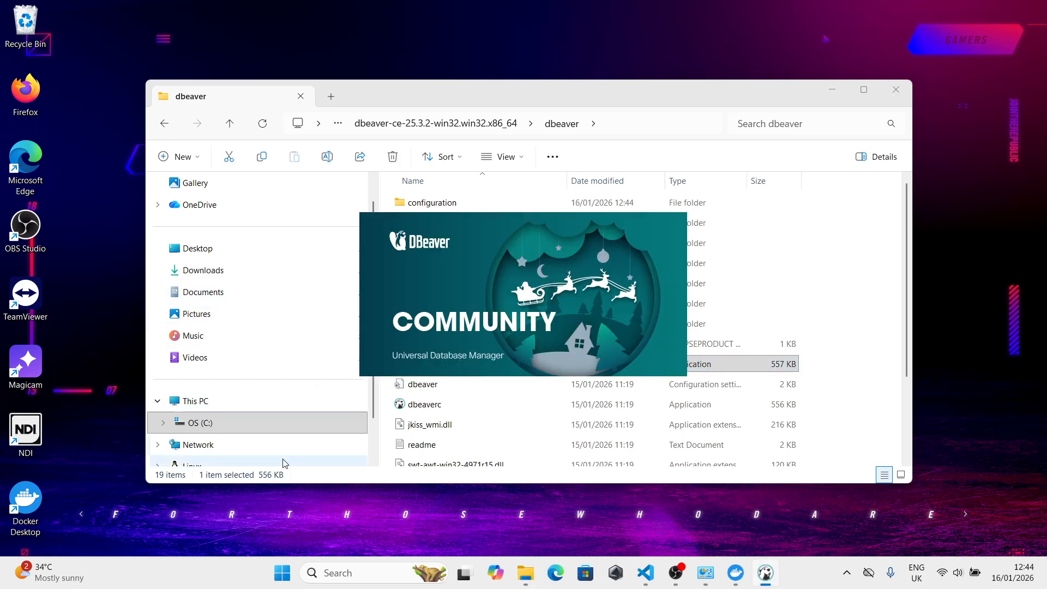
# - Pin DBeaver to the taskbar and dismiss its startup Tip of the day
pyautogui.rightClick(764, 576)
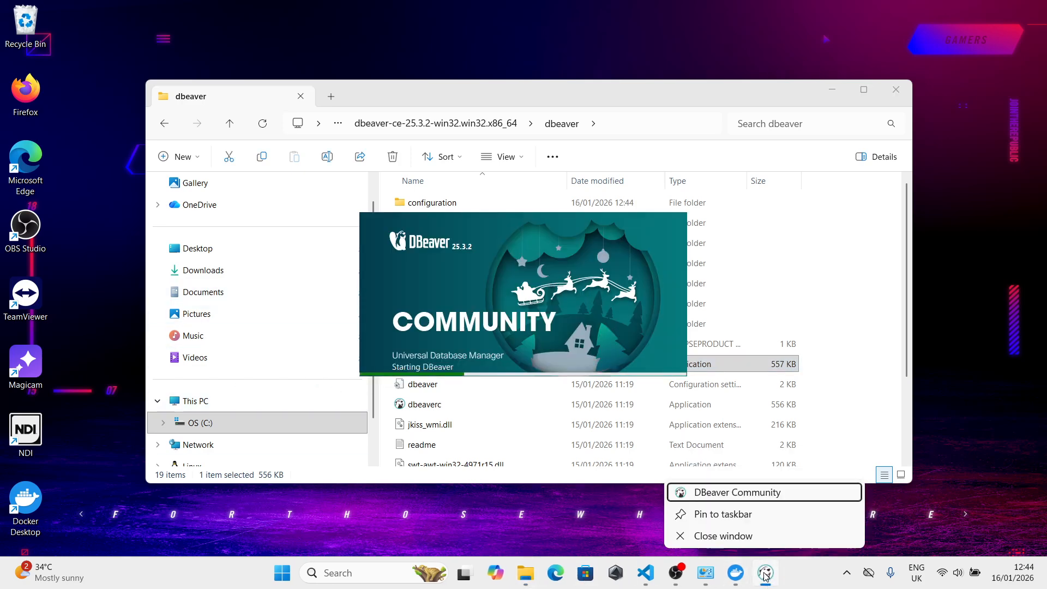
pyautogui.click(725, 517)
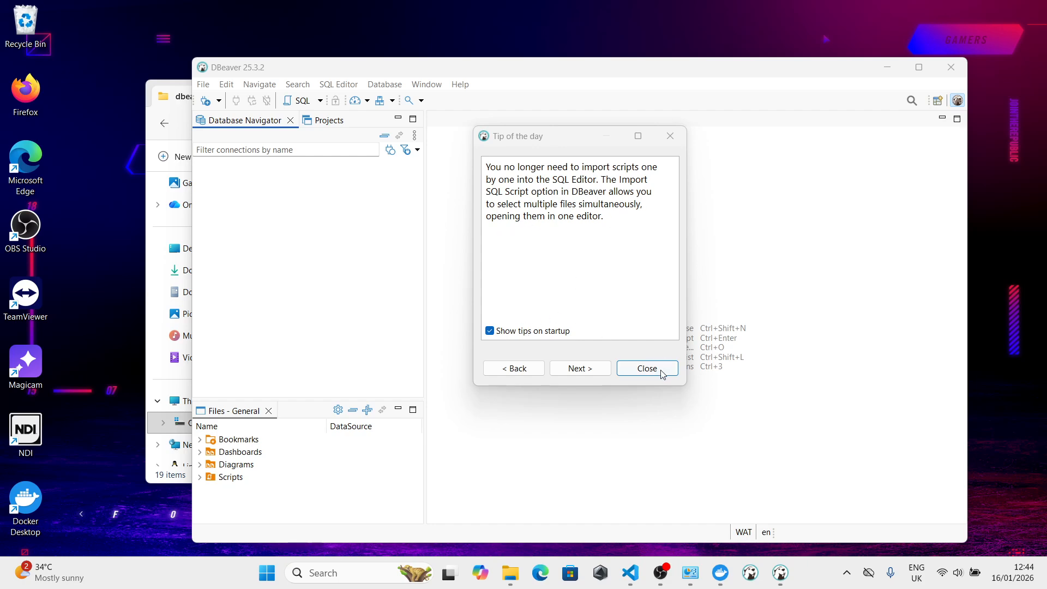
pyautogui.click(596, 367)
pyautogui.click(596, 367)
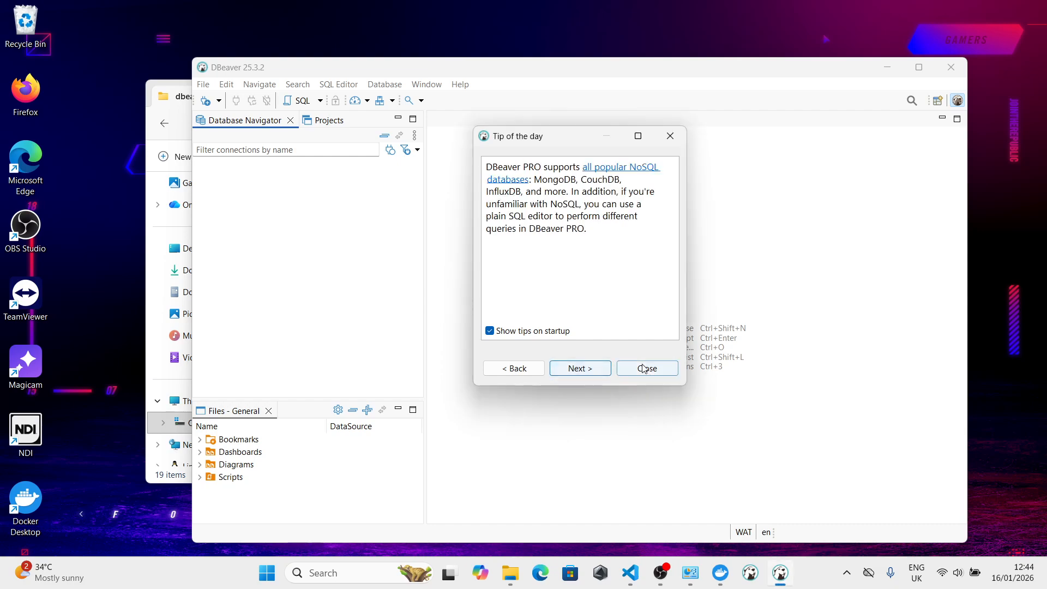
pyautogui.click(648, 368)
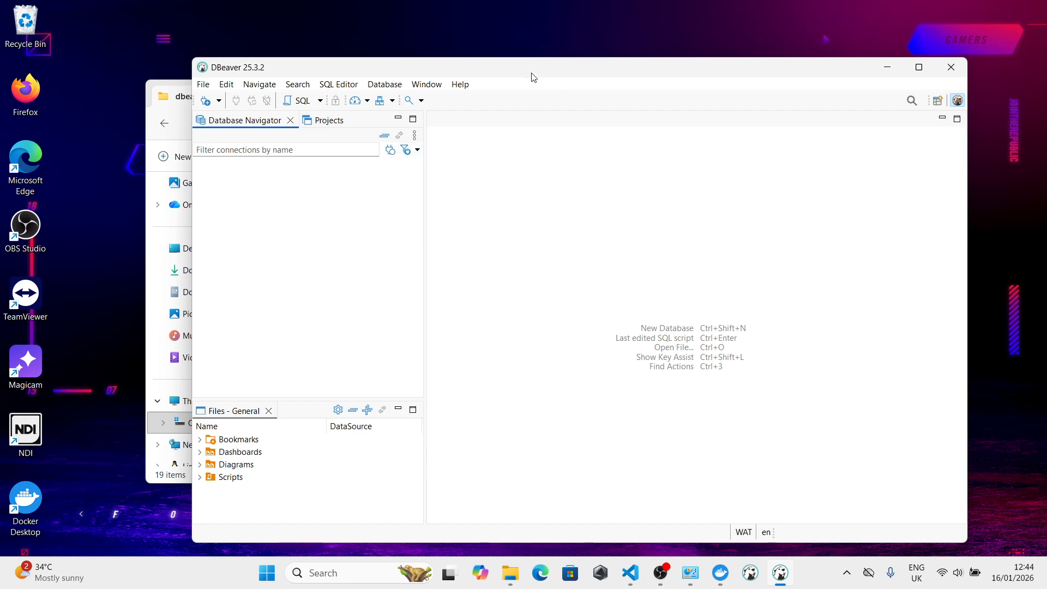
pyautogui.moveTo(518, 70); pyautogui.dragTo(508, 49)
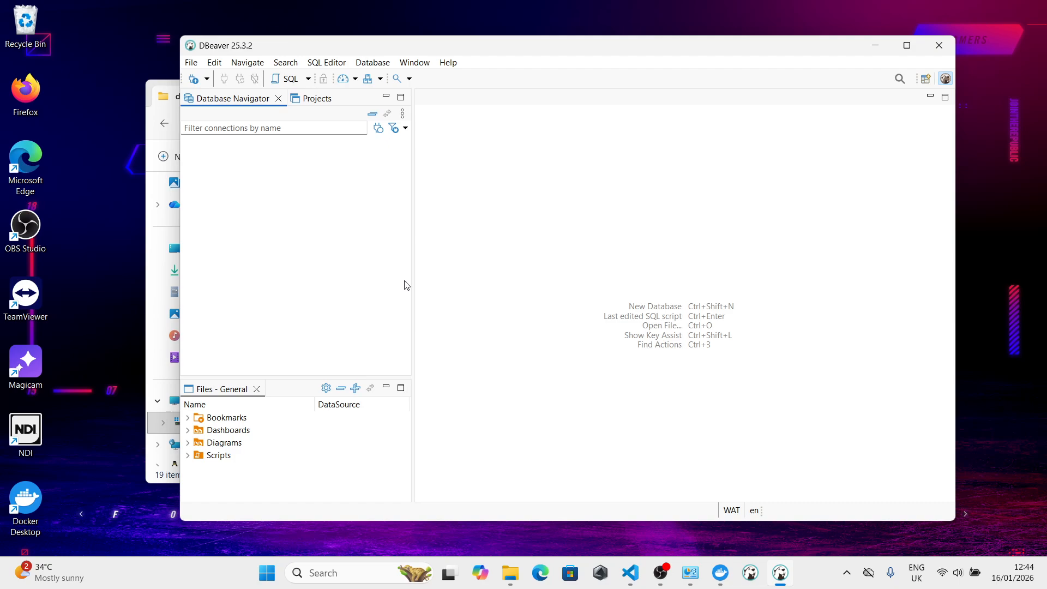
# - Start a new PostgreSQL connection using host localhost, port 5432, database postgres and Database Native authentication
pyautogui.click(208, 80)
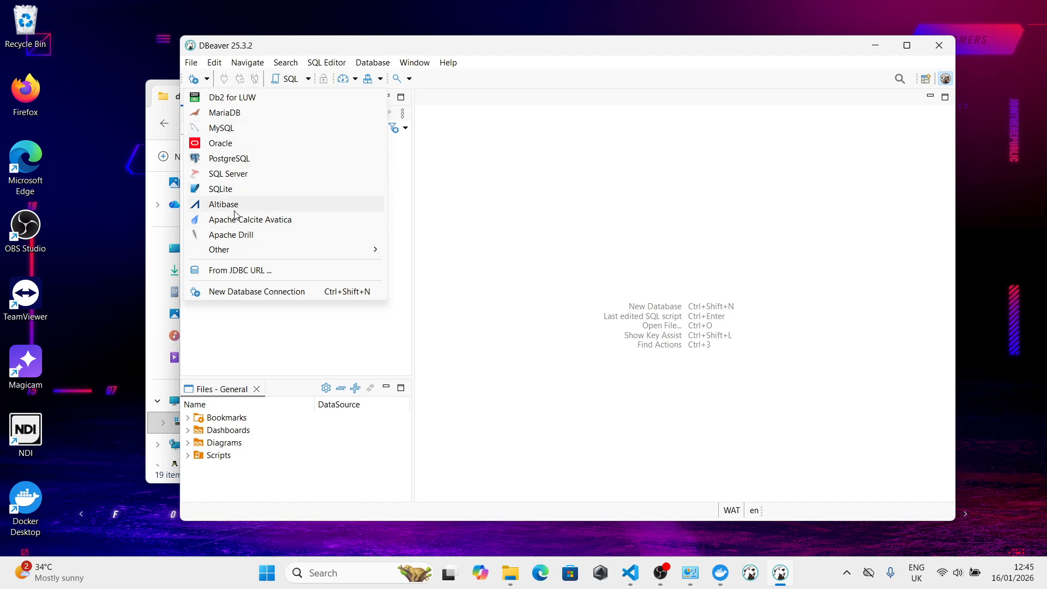
pyautogui.moveTo(215, 249)
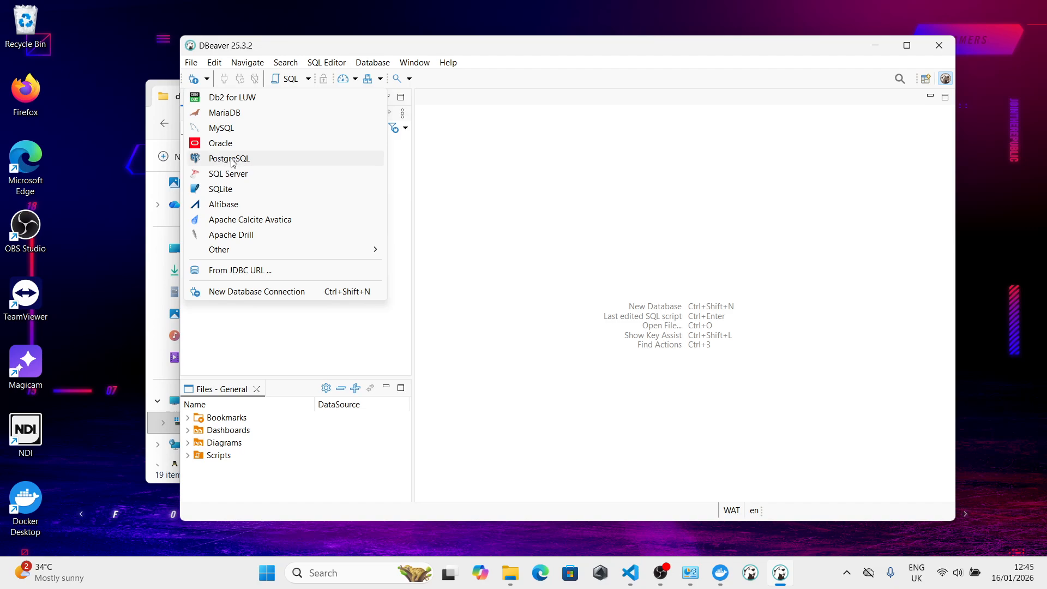
pyautogui.click(232, 163)
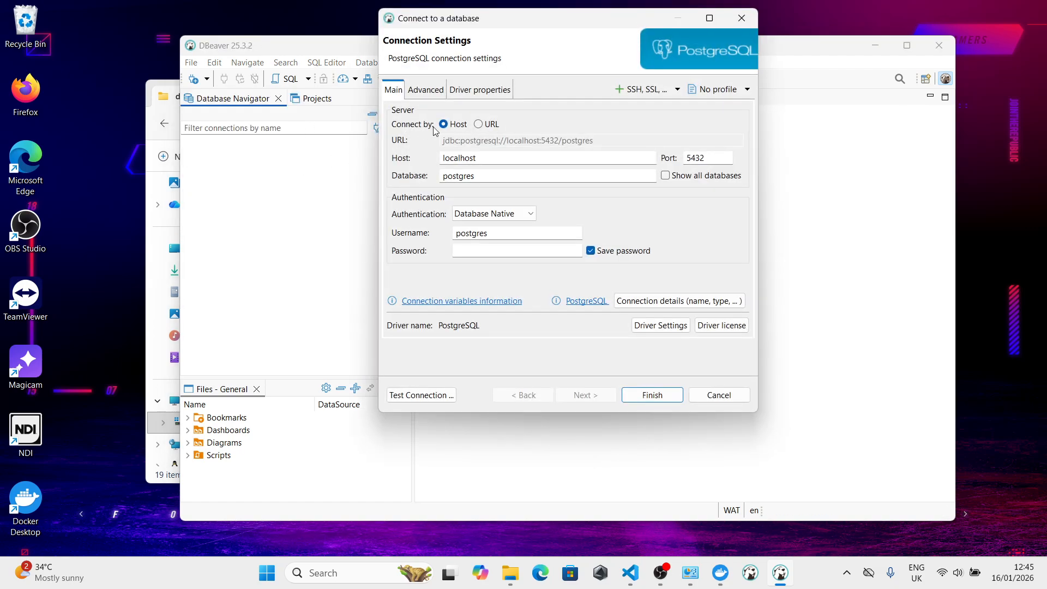
pyautogui.moveTo(534, 19); pyautogui.dragTo(394, 38)
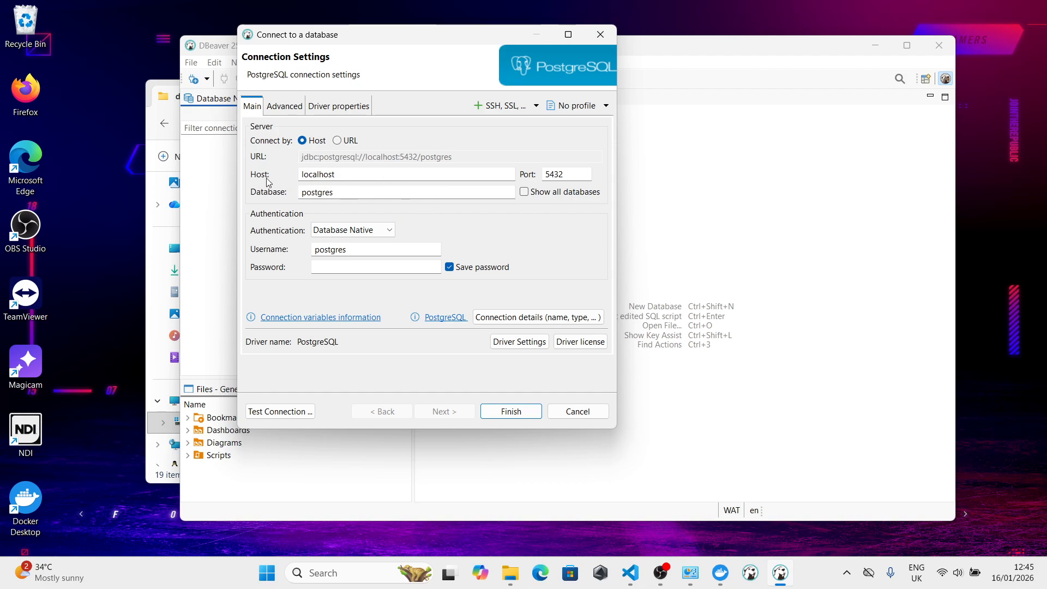
pyautogui.click(346, 179)
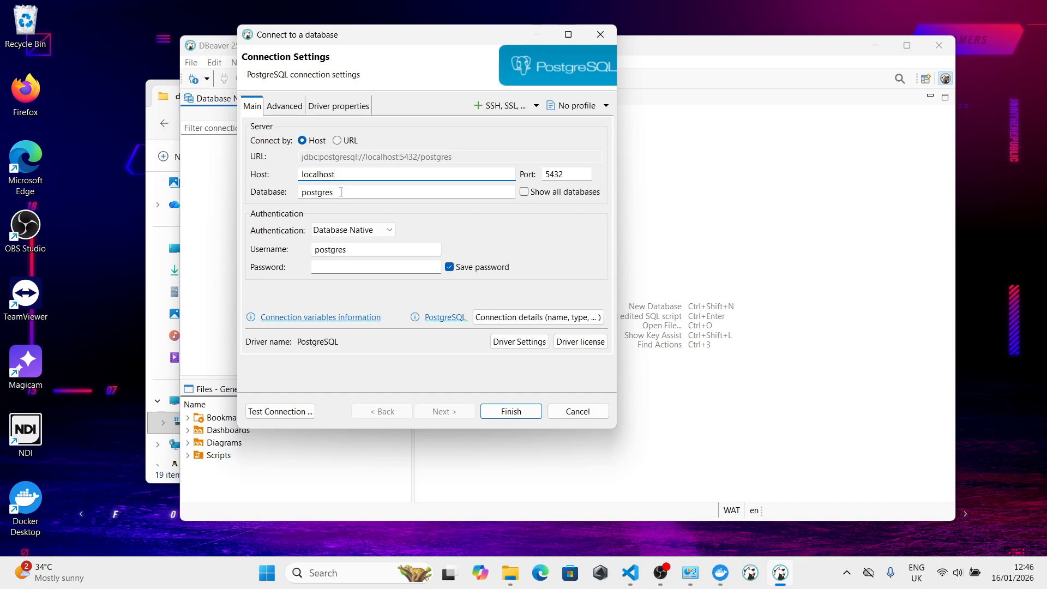
pyautogui.click(342, 191)
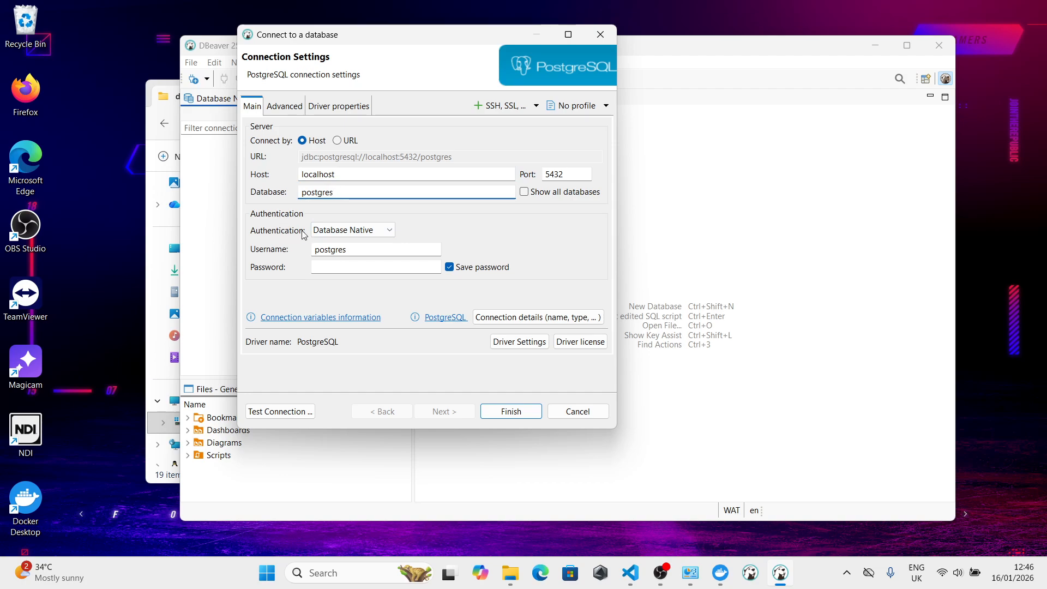
pyautogui.click(389, 230)
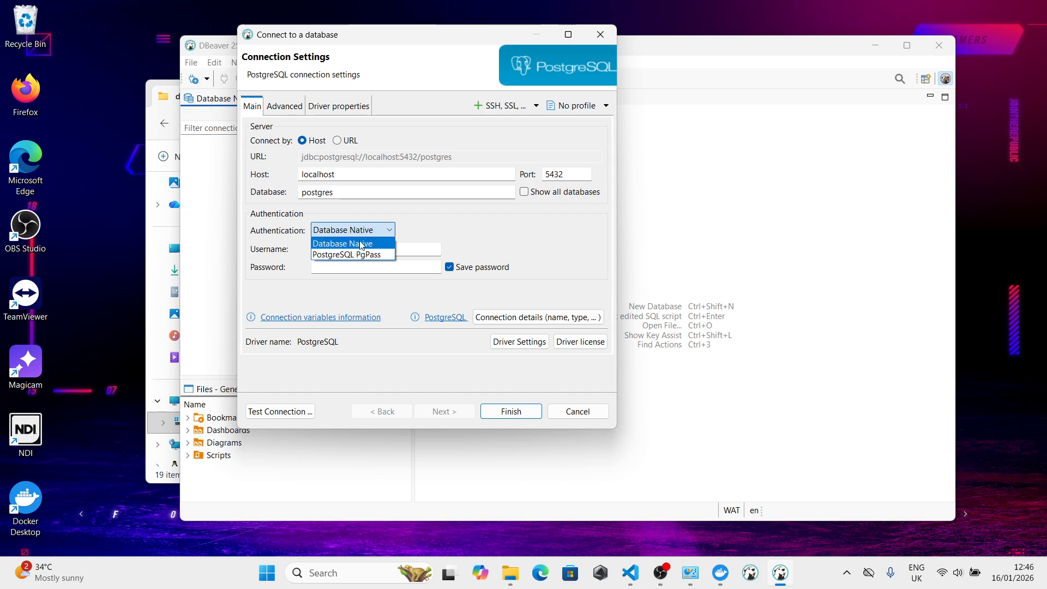
pyautogui.click(368, 241)
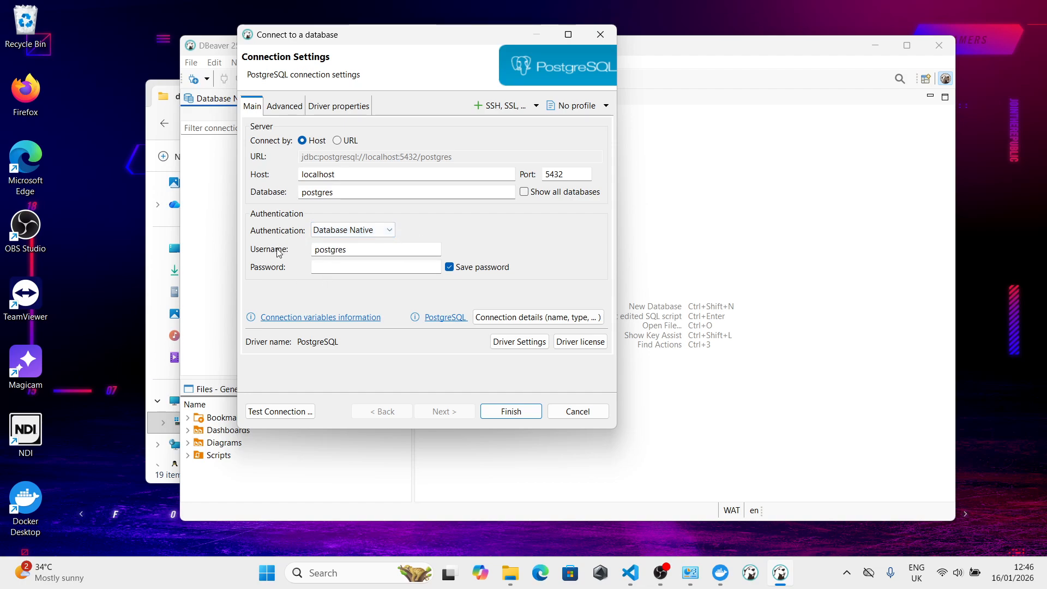
# - Enter the connection password and try PostgreSQL PgPass authentication before returning to Database Native
pyautogui.click(337, 265)
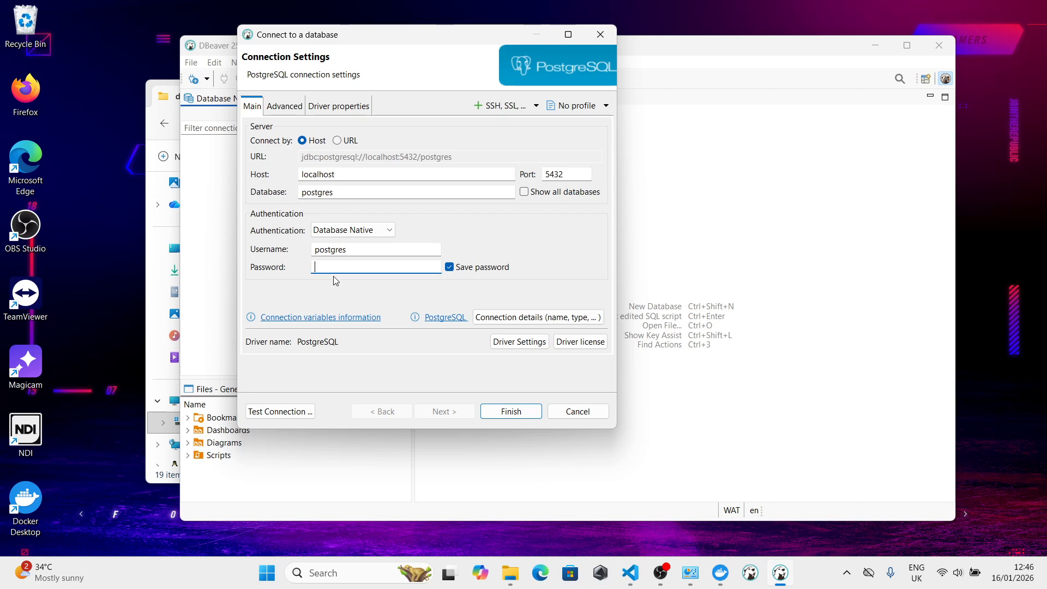
pyautogui.write('●●●●●●●●●')
pyautogui.click(390, 236)
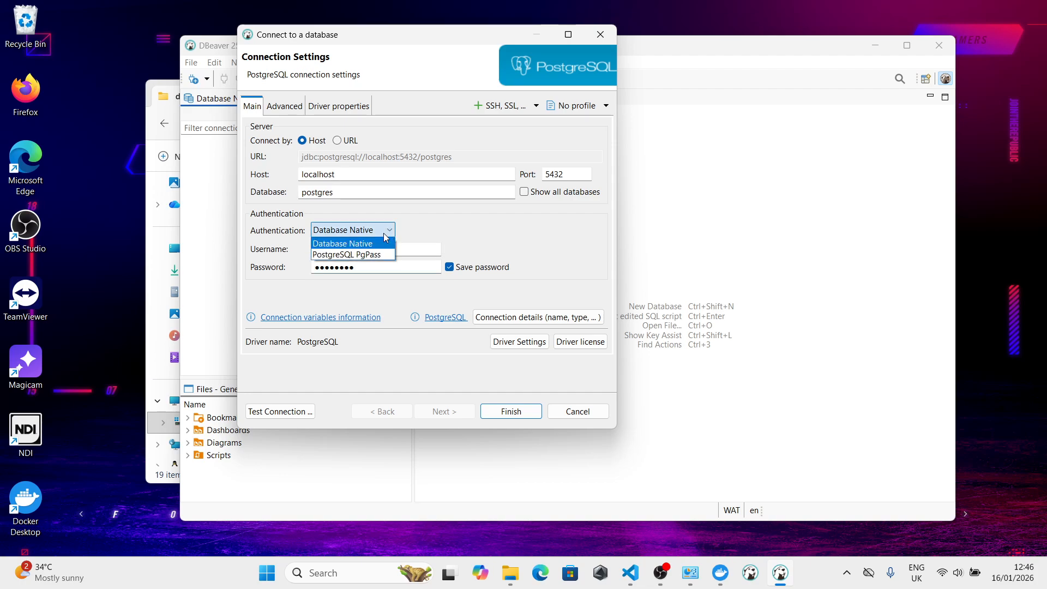
pyautogui.click(341, 255)
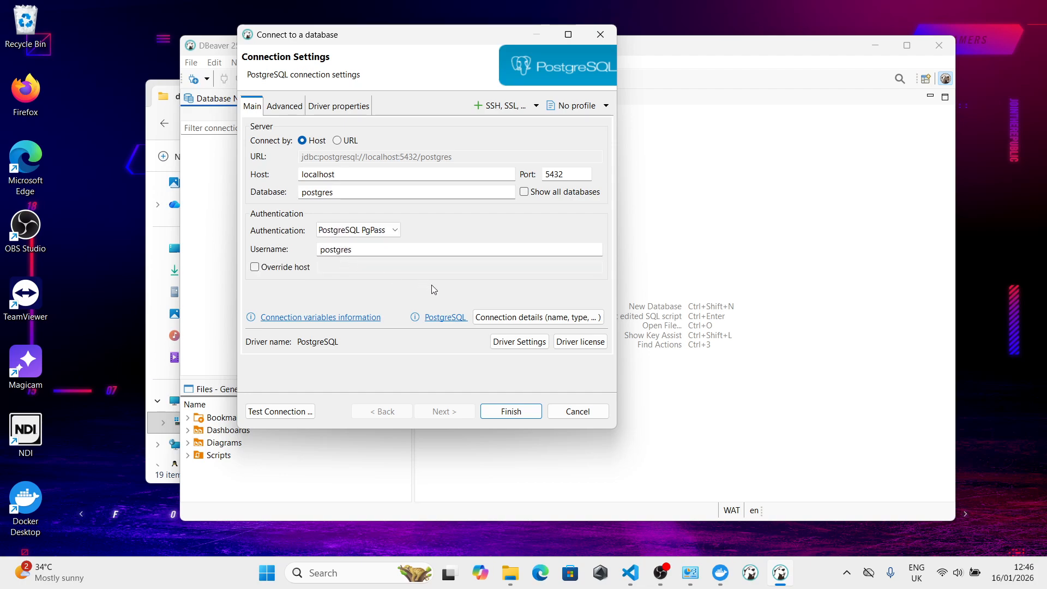
pyautogui.click(396, 232)
pyautogui.click(367, 243)
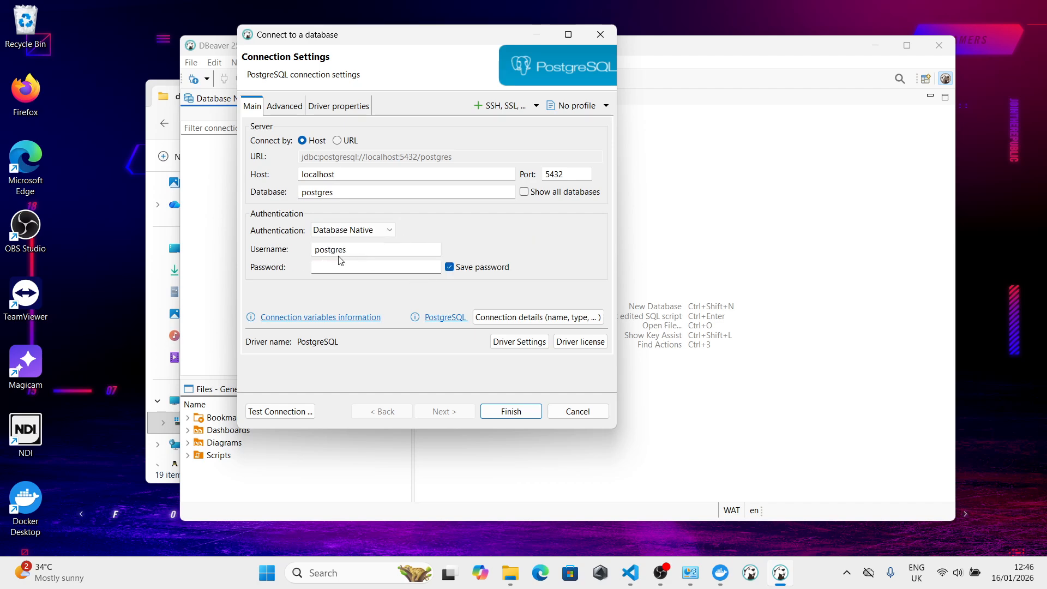
# - Enter the connection password for the postgres user under Database Native authentication
pyautogui.click(324, 269)
pyautogui.write('123')
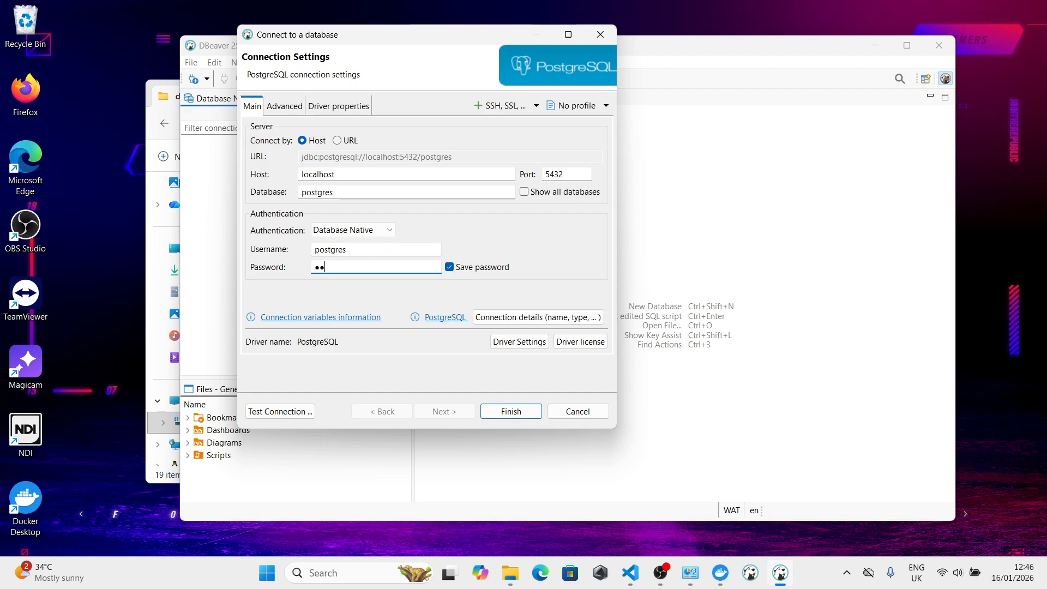
pyautogui.write('45678')
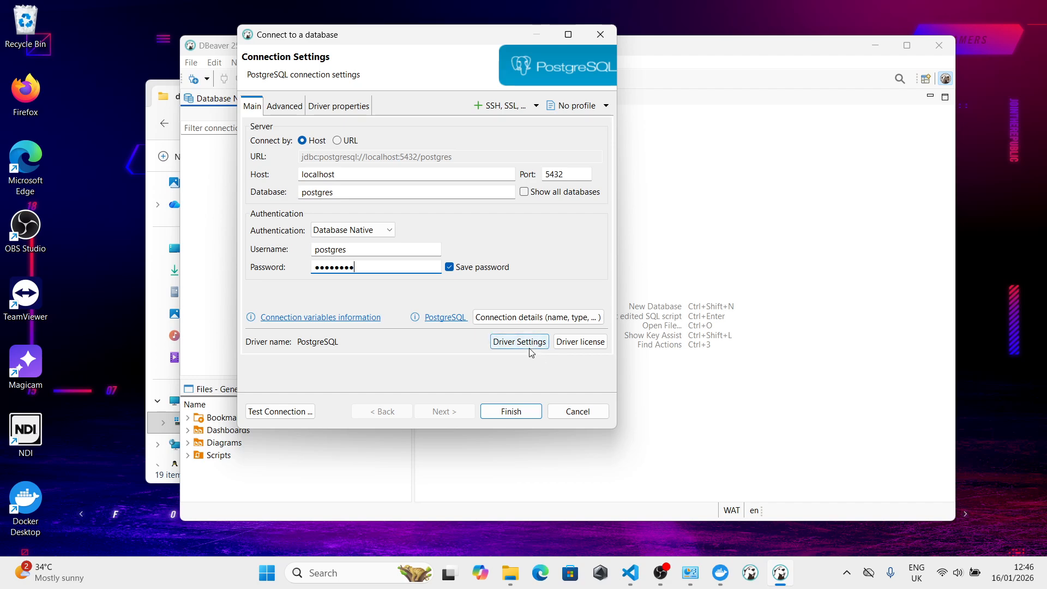
# - Test the PostgreSQL connection, downloading the required driver files, and save the new connection
pyautogui.click(292, 412)
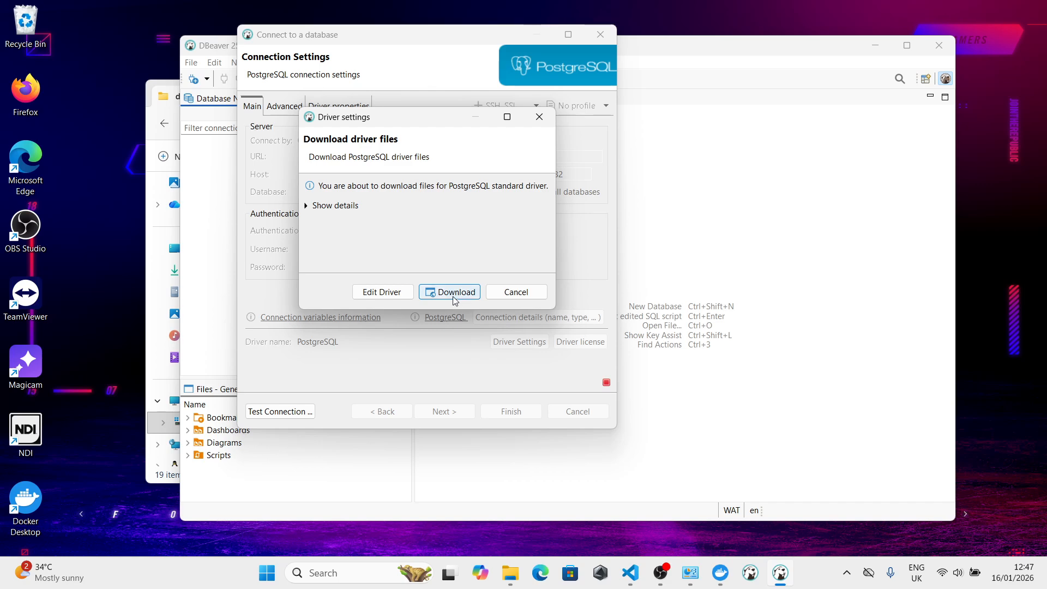
pyautogui.click(454, 298)
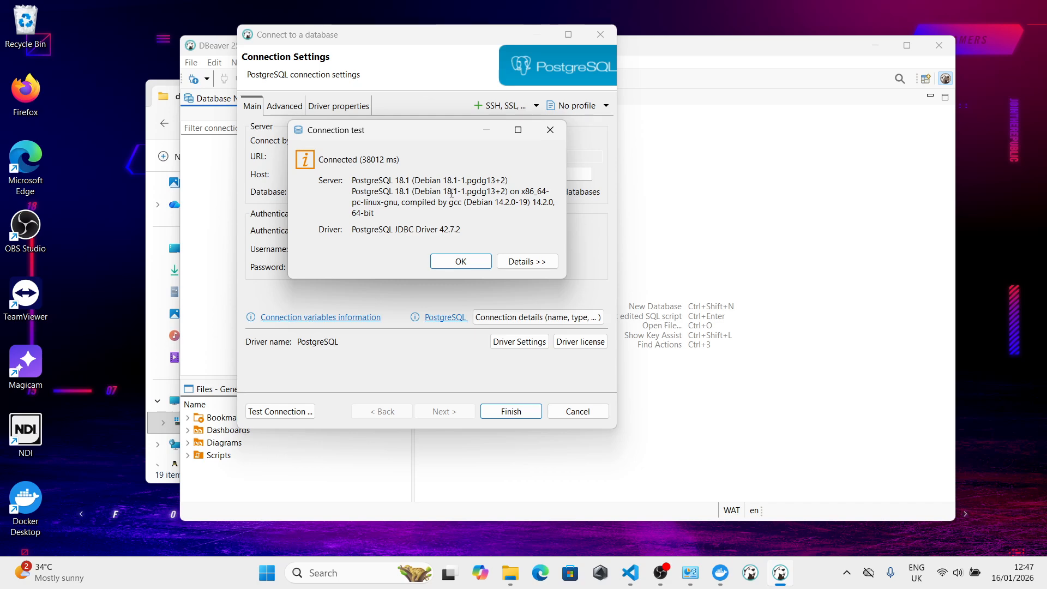
pyautogui.click(461, 262)
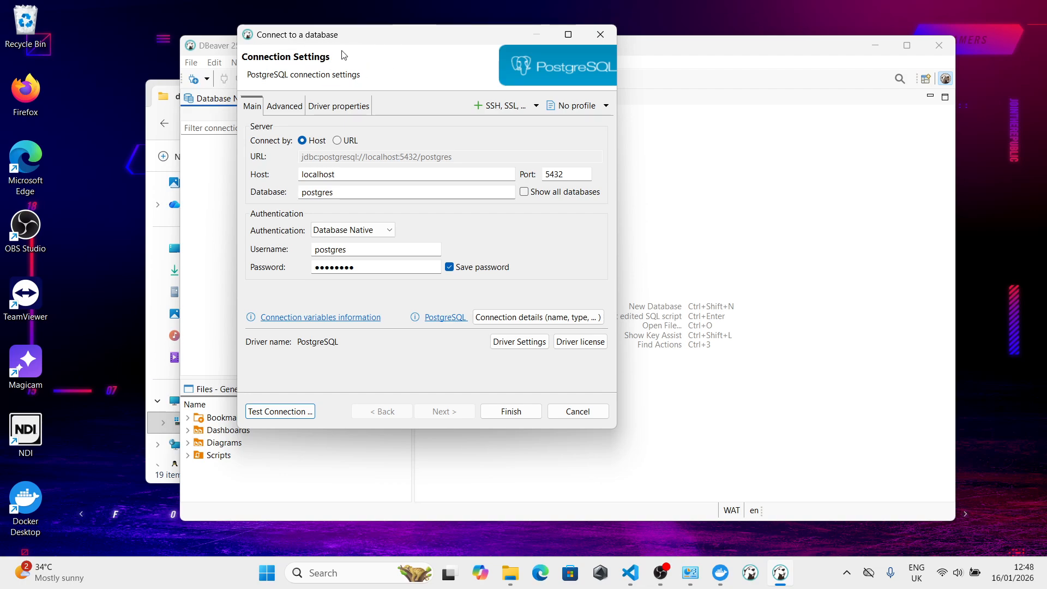
pyautogui.click(511, 411)
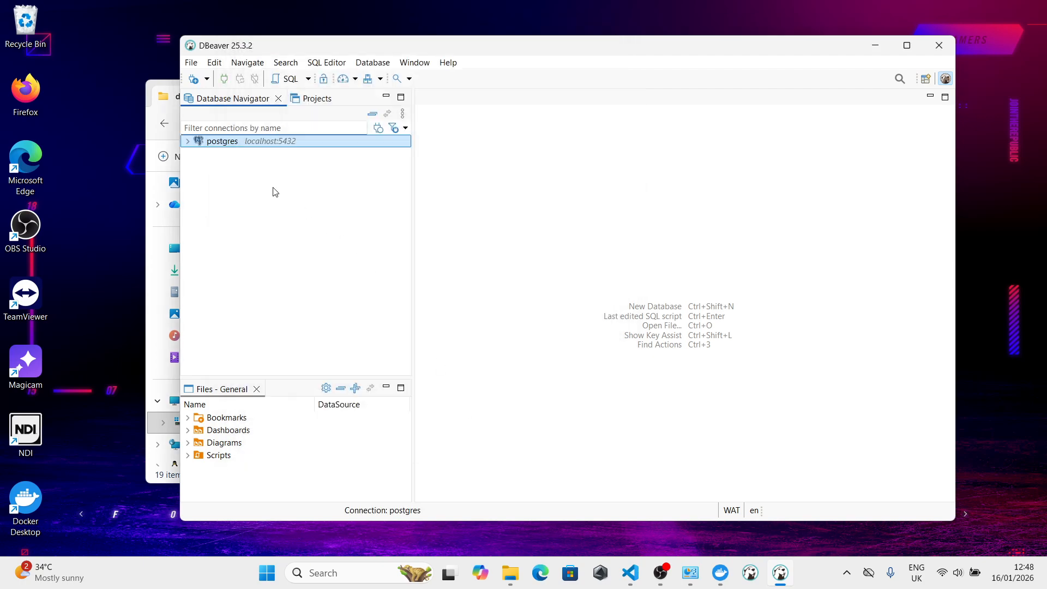
# - Expand the postgres connection through Databases, postgres, Schemas and public, and open the Tables folder to examine its contents
pyautogui.click(187, 142)
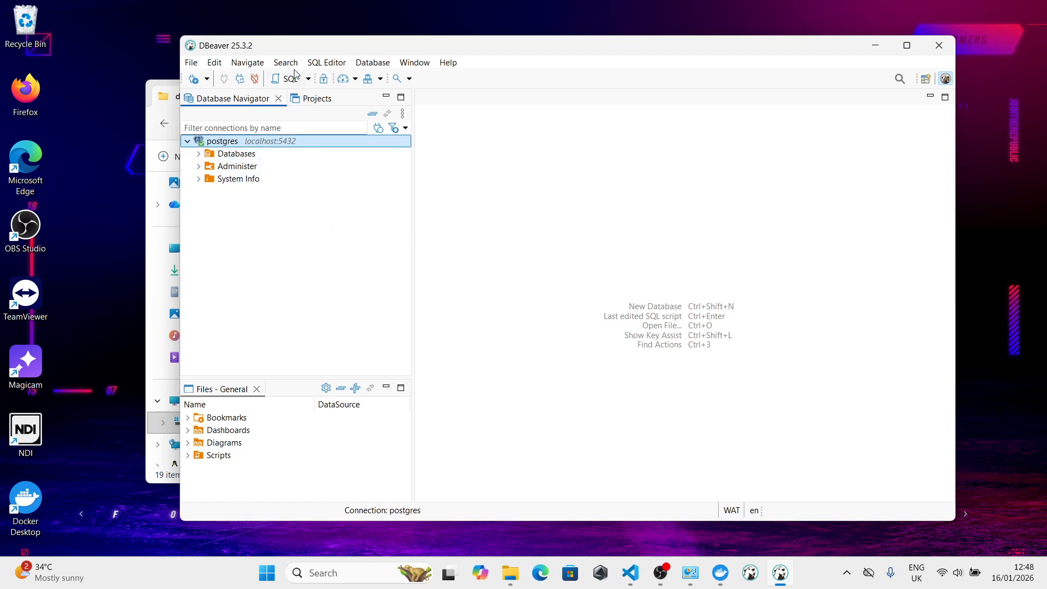
pyautogui.moveTo(271, 49); pyautogui.dragTo(397, 70)
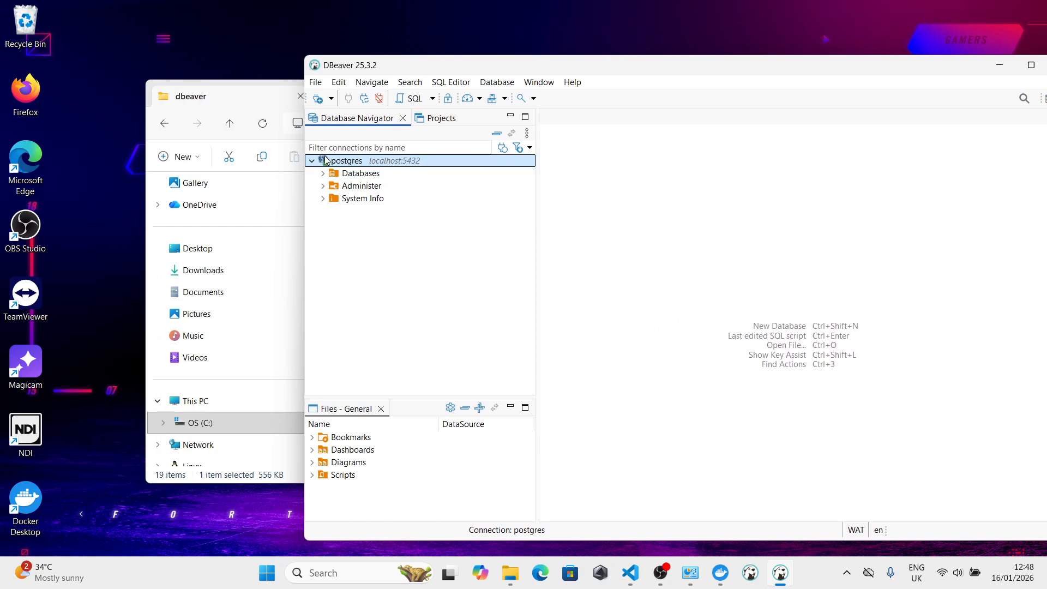
pyautogui.moveTo(322, 161)
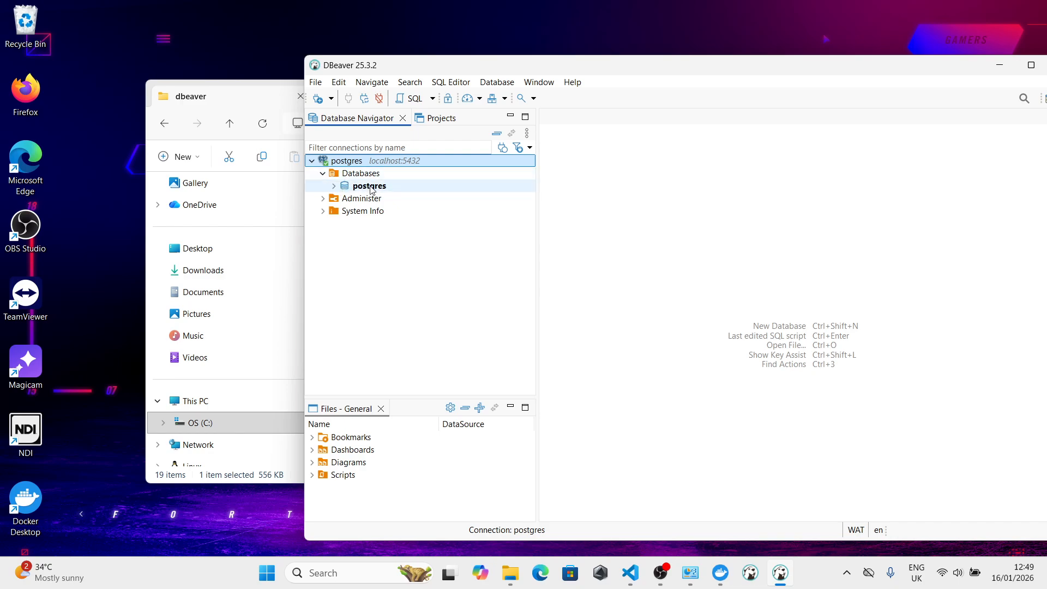
pyautogui.click(333, 185)
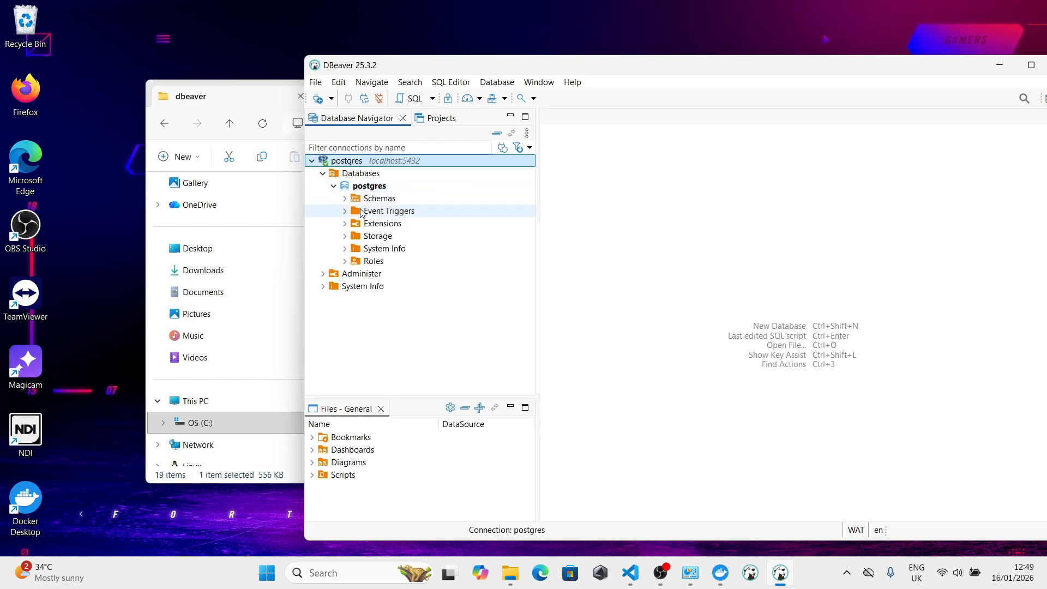
pyautogui.click(344, 198)
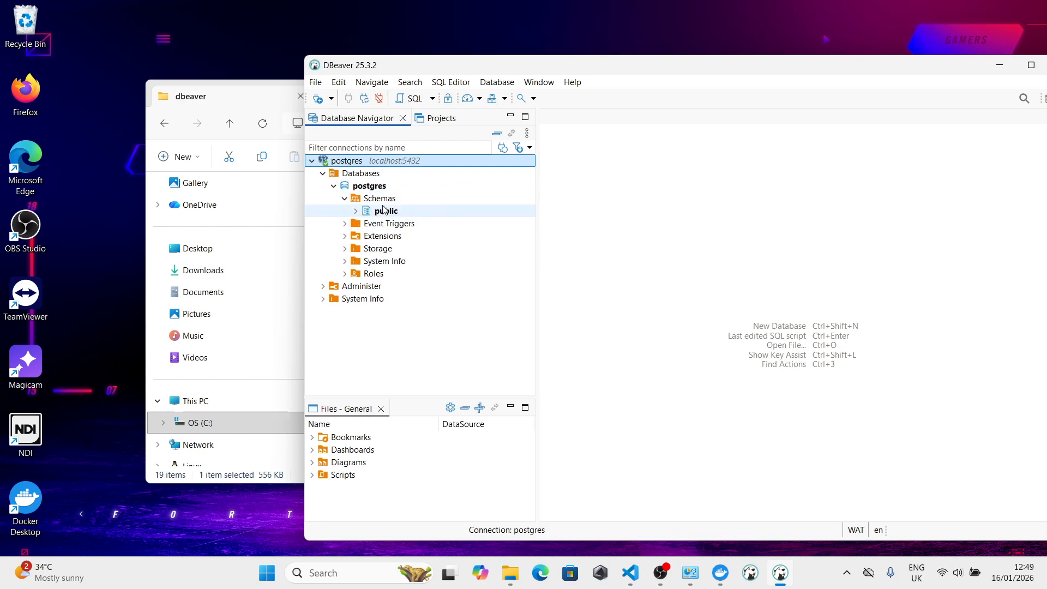
pyautogui.click(355, 212)
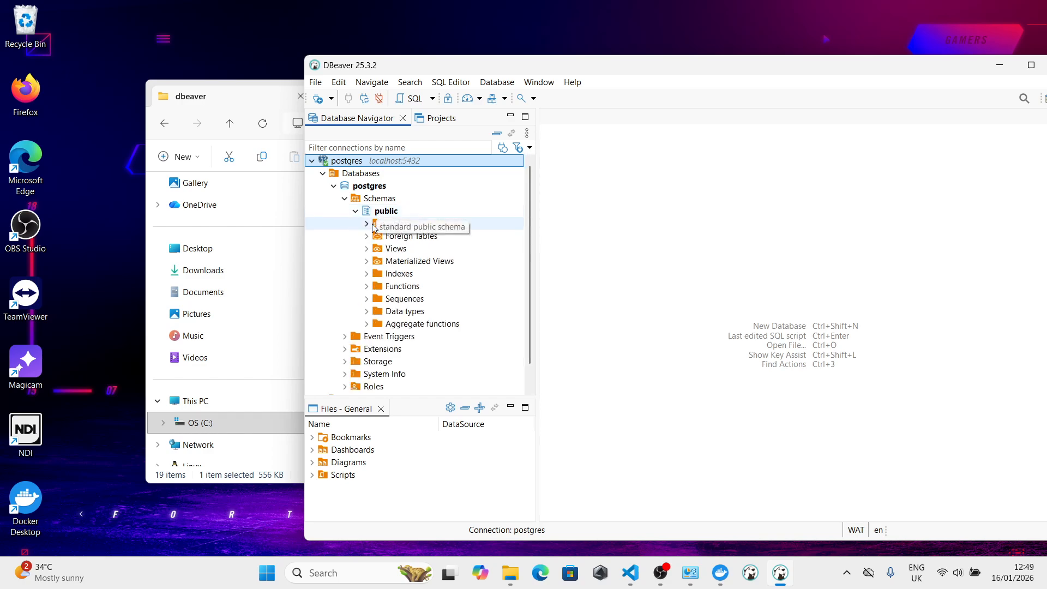
pyautogui.click(367, 224)
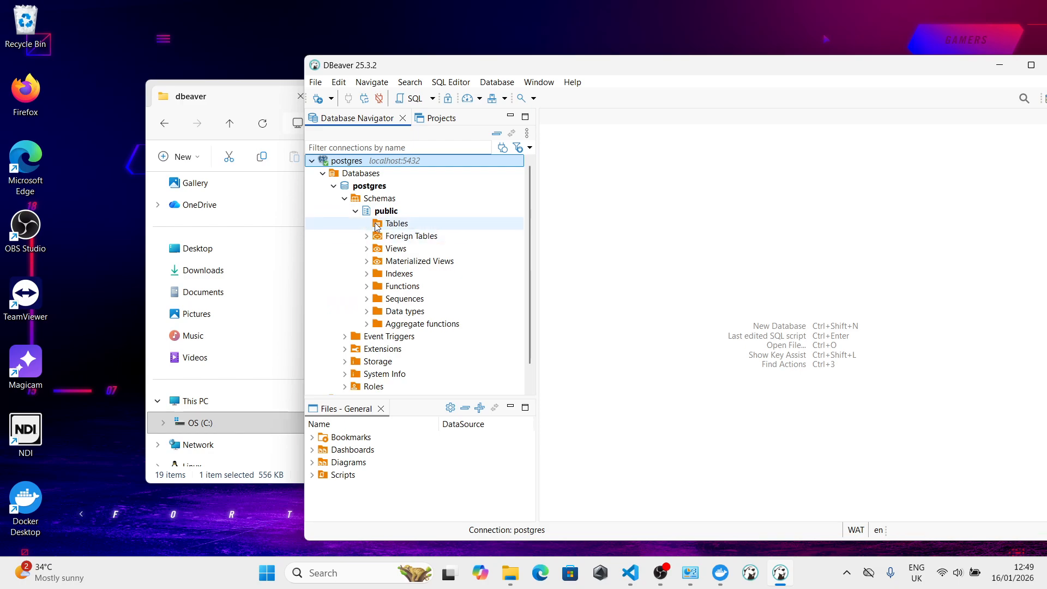
pyautogui.doubleClick(380, 227)
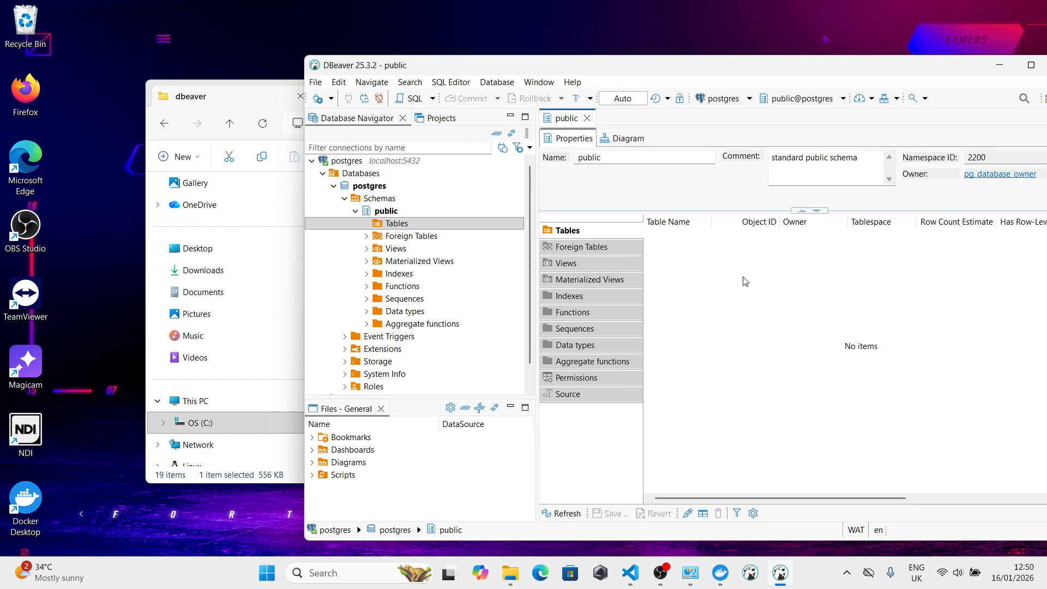
pyautogui.moveTo(742, 63); pyautogui.dragTo(601, 19)
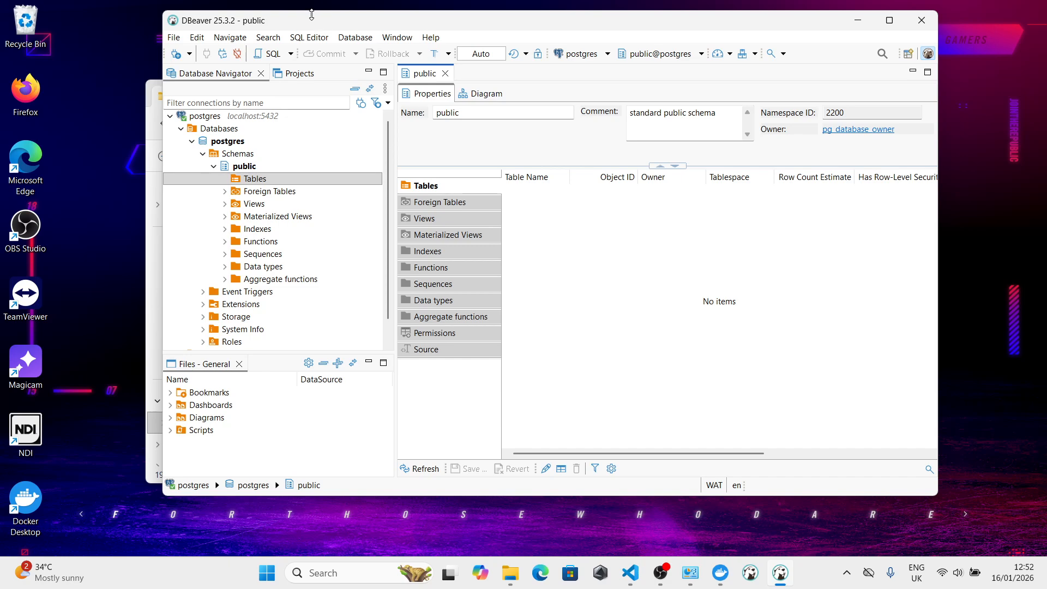
pyautogui.moveTo(308, 26); pyautogui.dragTo(454, 35)
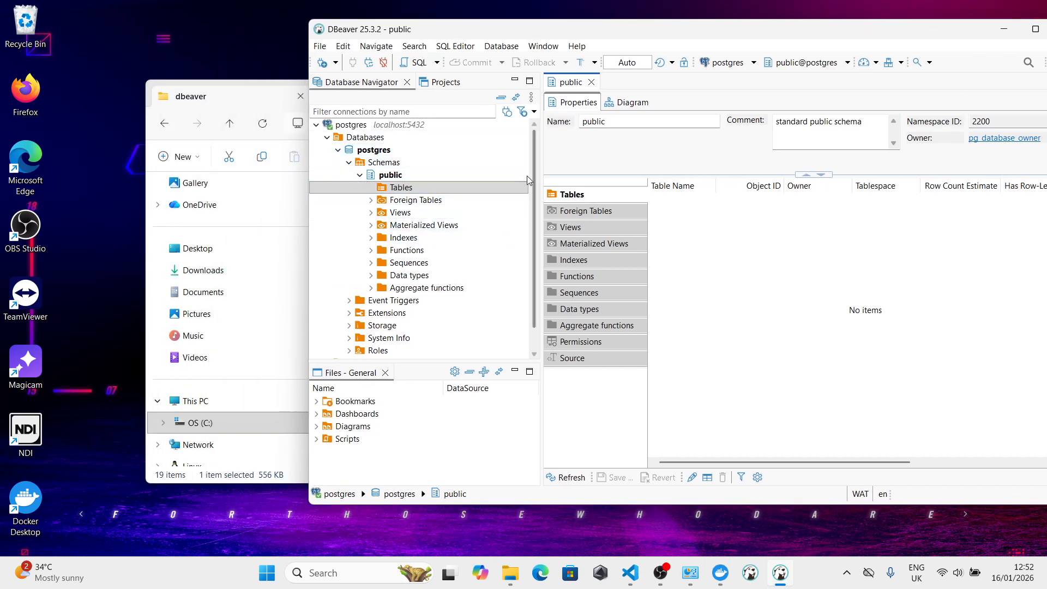
pyautogui.click(432, 187)
pyautogui.moveTo(429, 33); pyautogui.dragTo(400, 64)
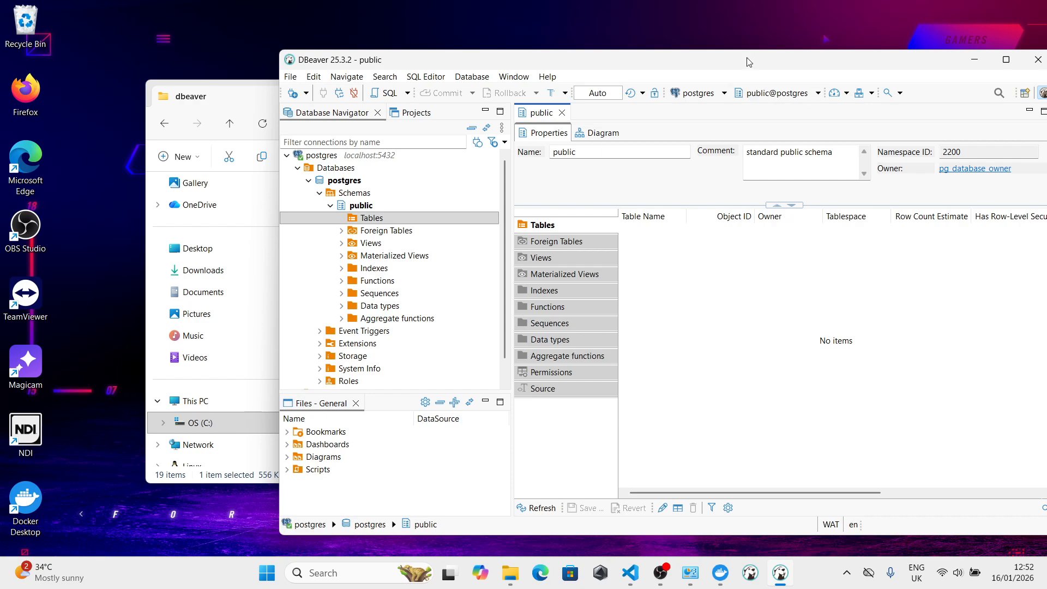
pyautogui.moveTo(748, 61); pyautogui.dragTo(677, 70)
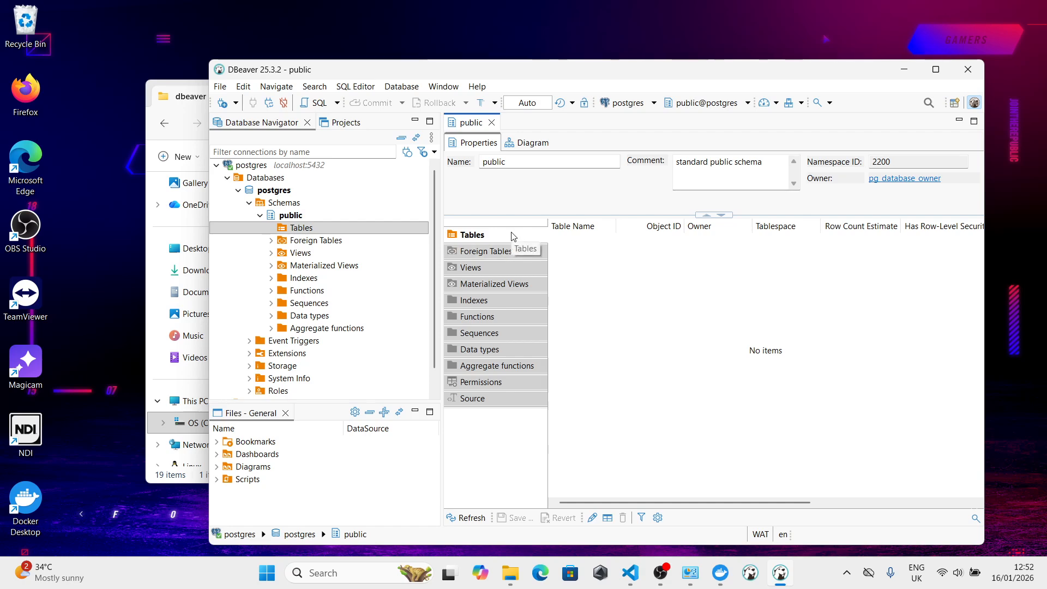
# - Exit DBeaver, confirming the exit, and close the dbeaver folder window in File Explorer
pyautogui.click(968, 69)
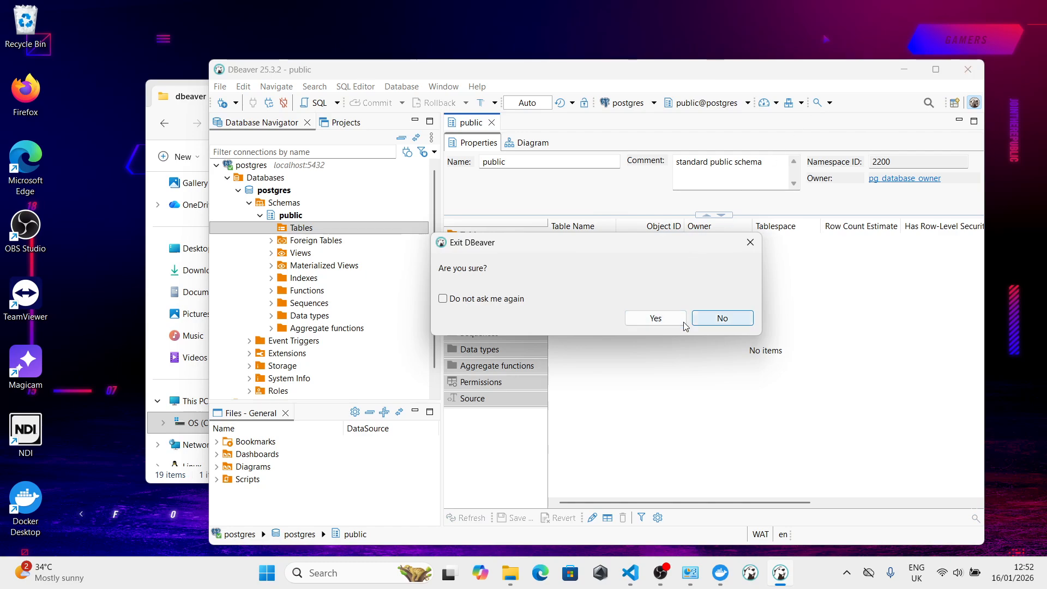
pyautogui.click(665, 317)
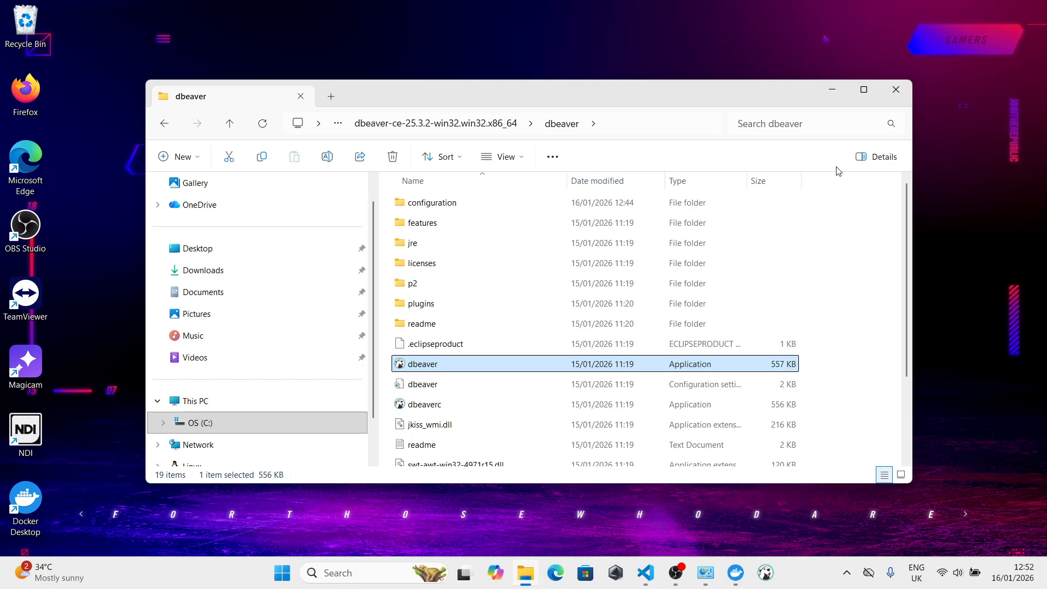
pyautogui.click(896, 98)
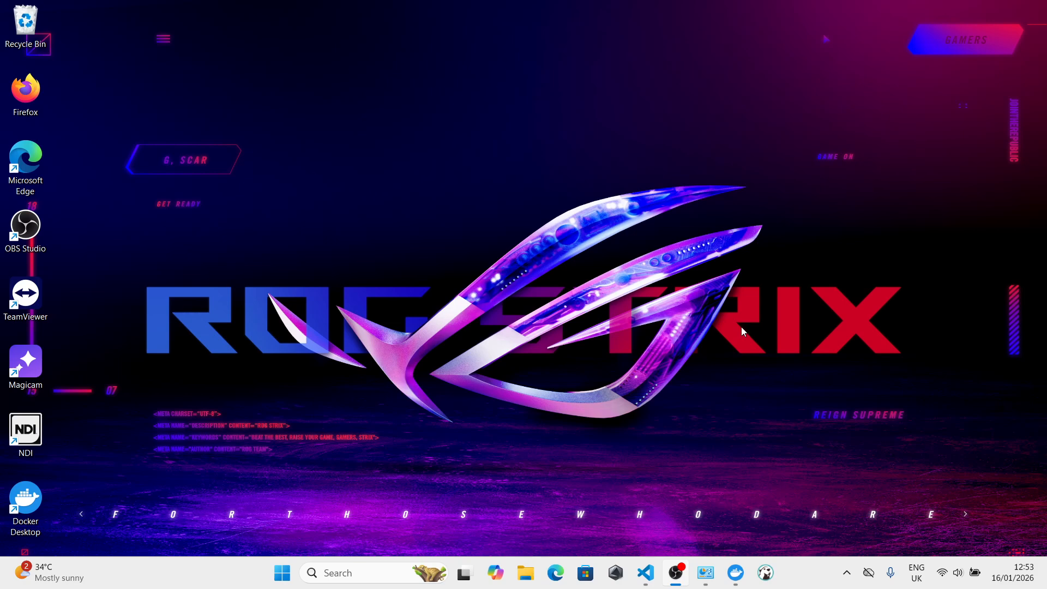
# - Relaunch DBeaver from its taskbar pin, dismiss the startup Tip of the day, and exit the application again
pyautogui.click(765, 573)
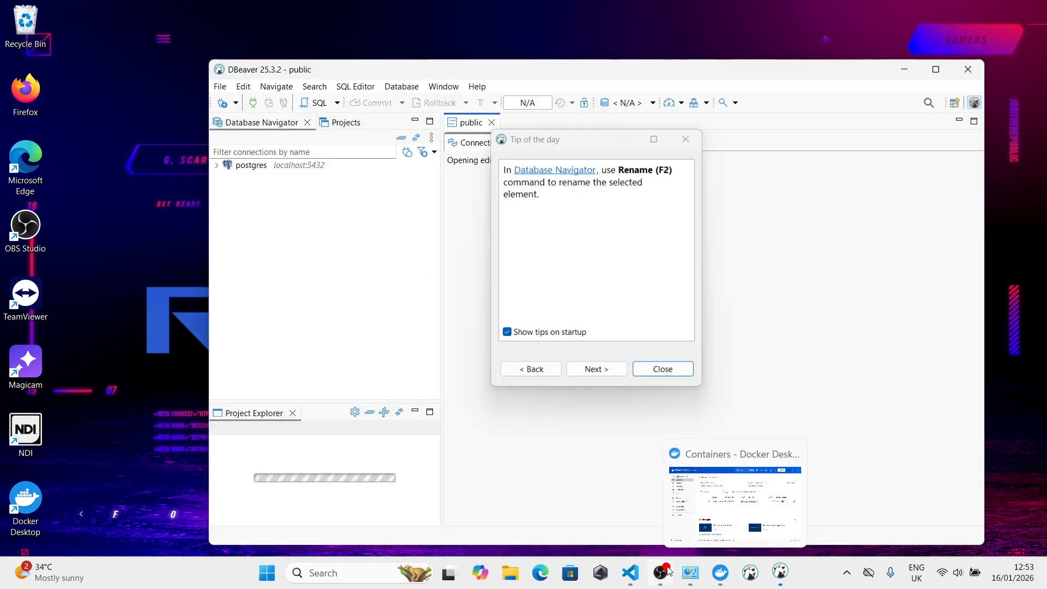
pyautogui.click(662, 369)
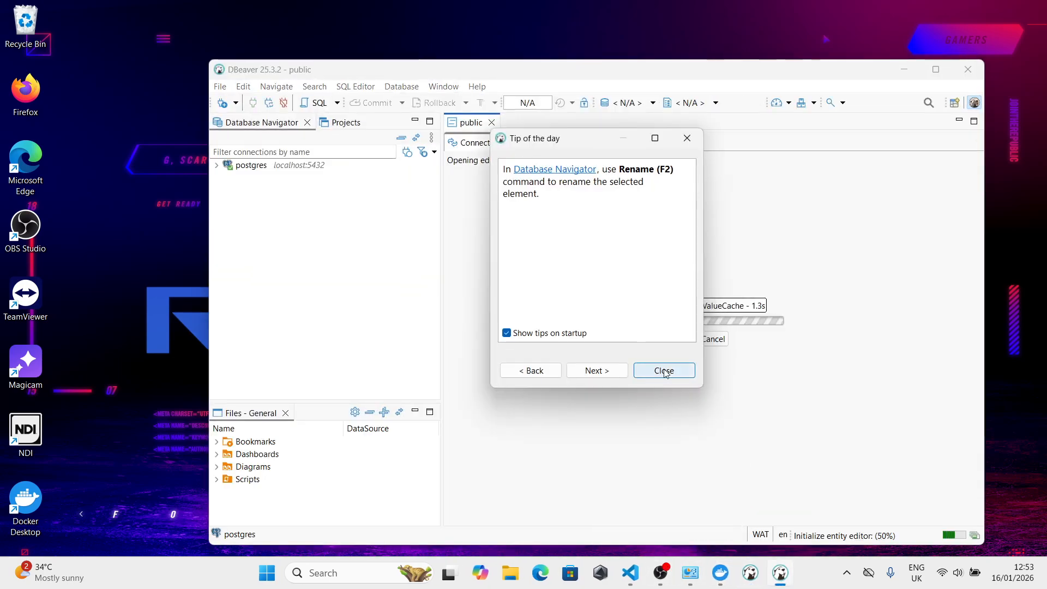
pyautogui.click(966, 62)
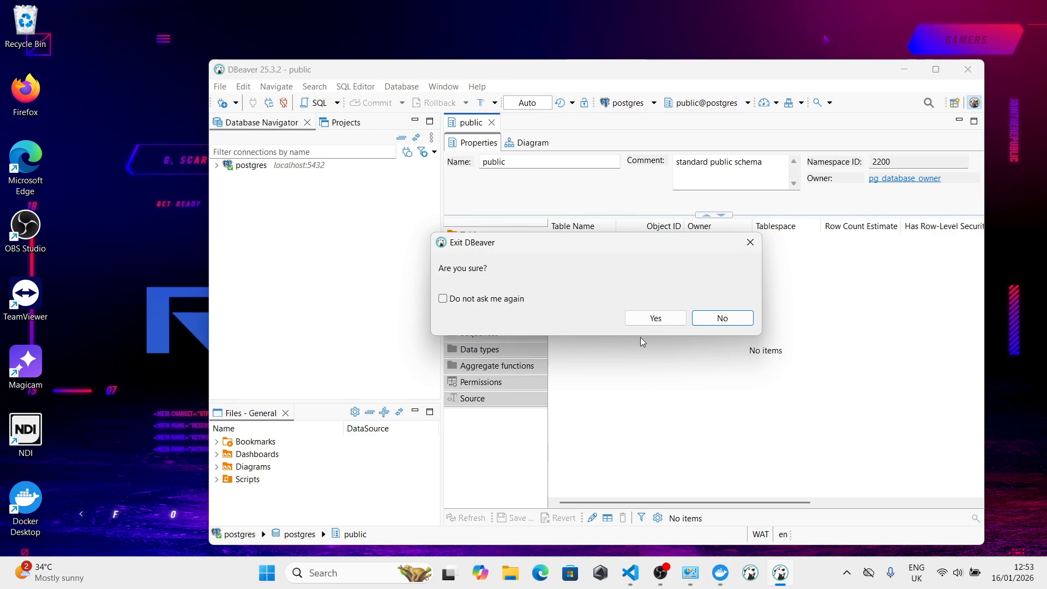
pyautogui.click(649, 319)
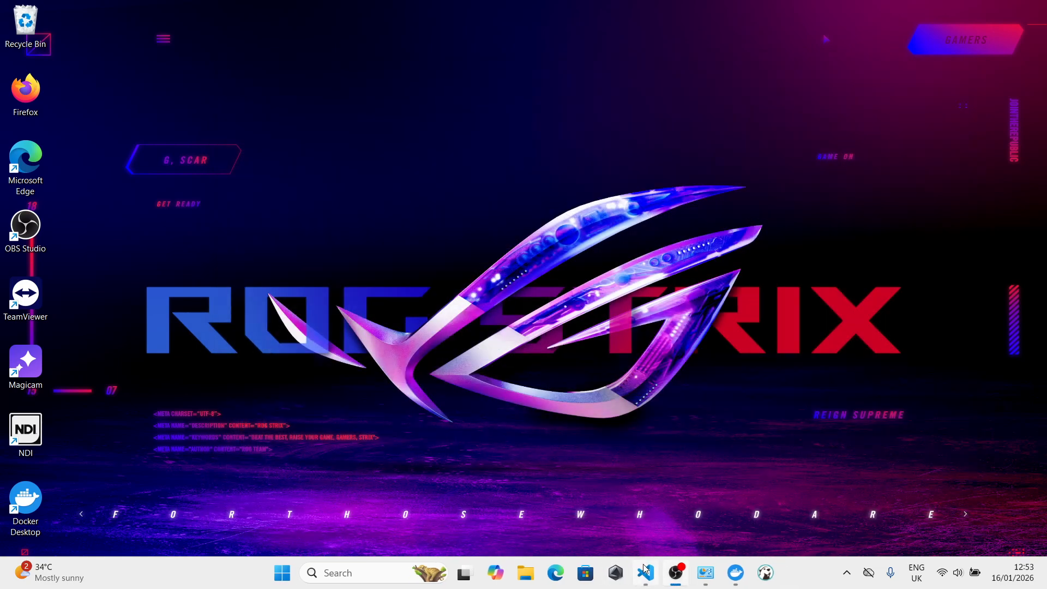